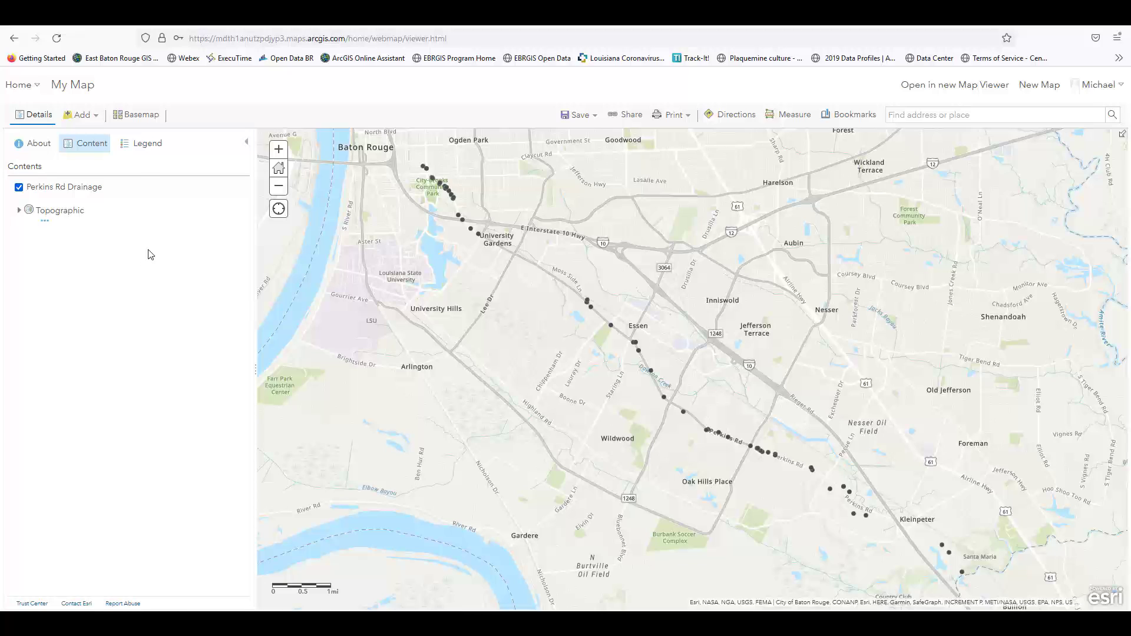
Inspect the service request details of a drainage point near City Park on the map.
left_click(432, 180)
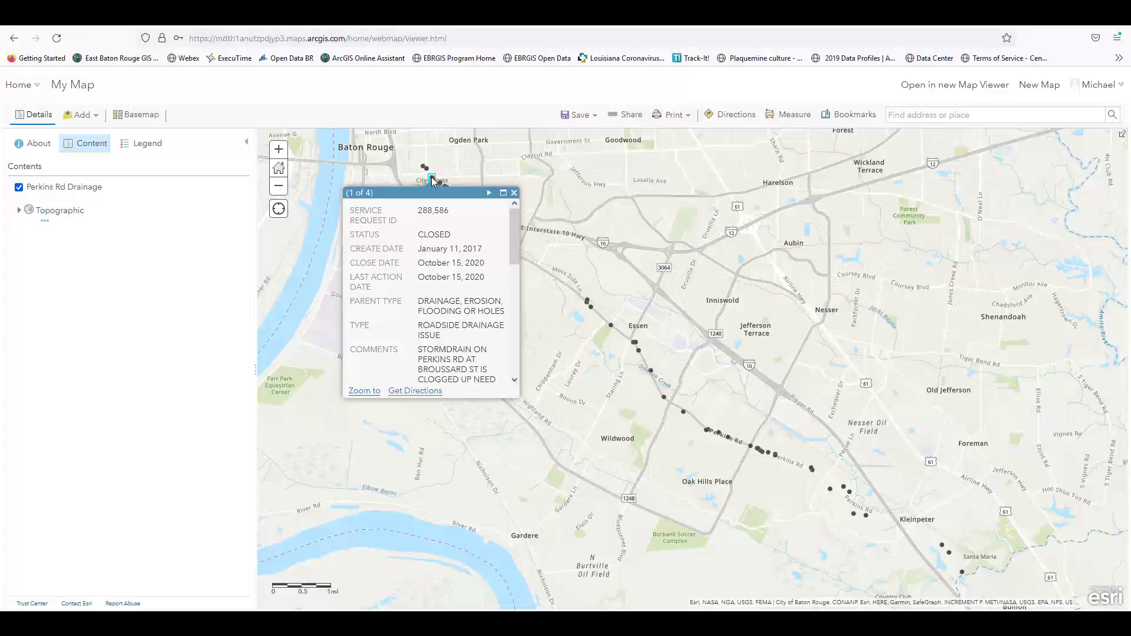
left_click(469, 175)
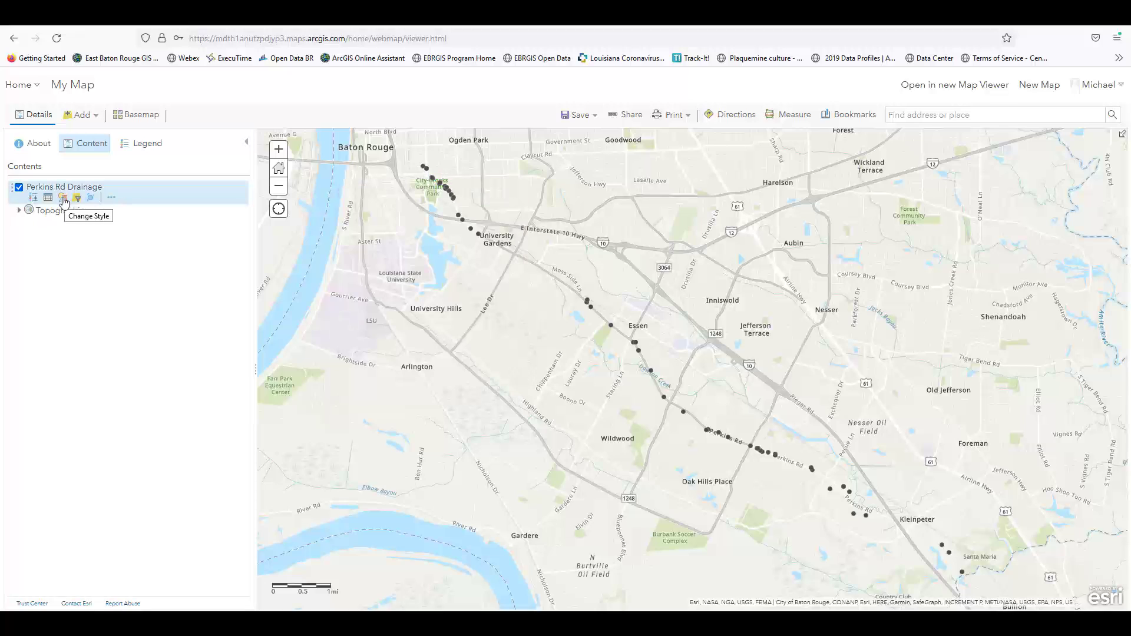
Change the Perkins Rd Drainage layer's drawing style to Heat Map.
left_click(57, 200)
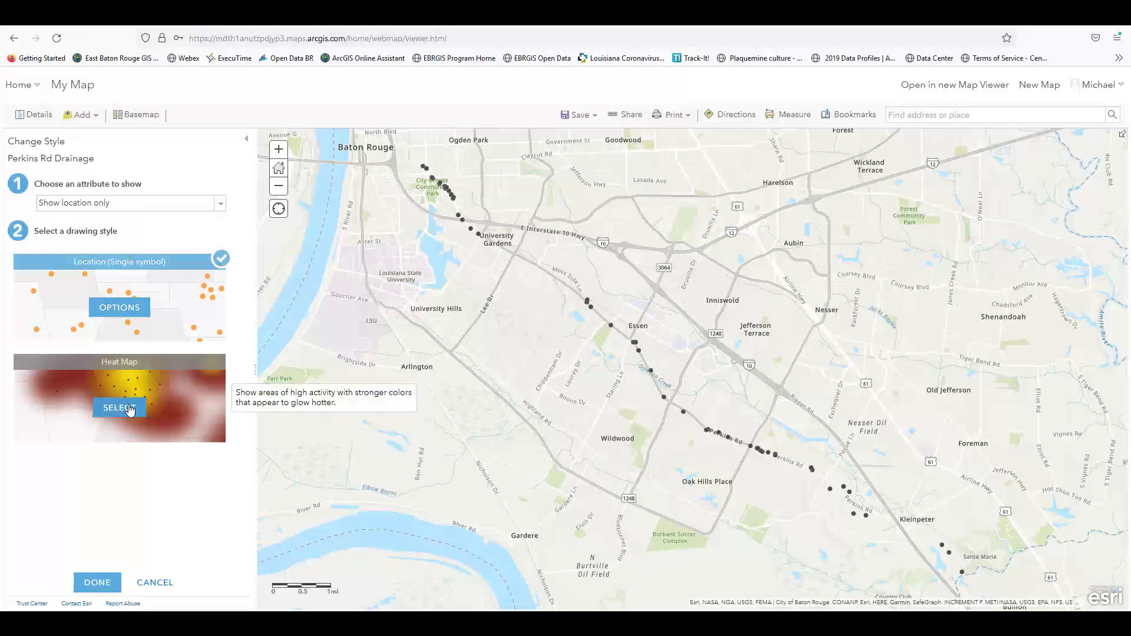
left_click(119, 408)
left_click(98, 581)
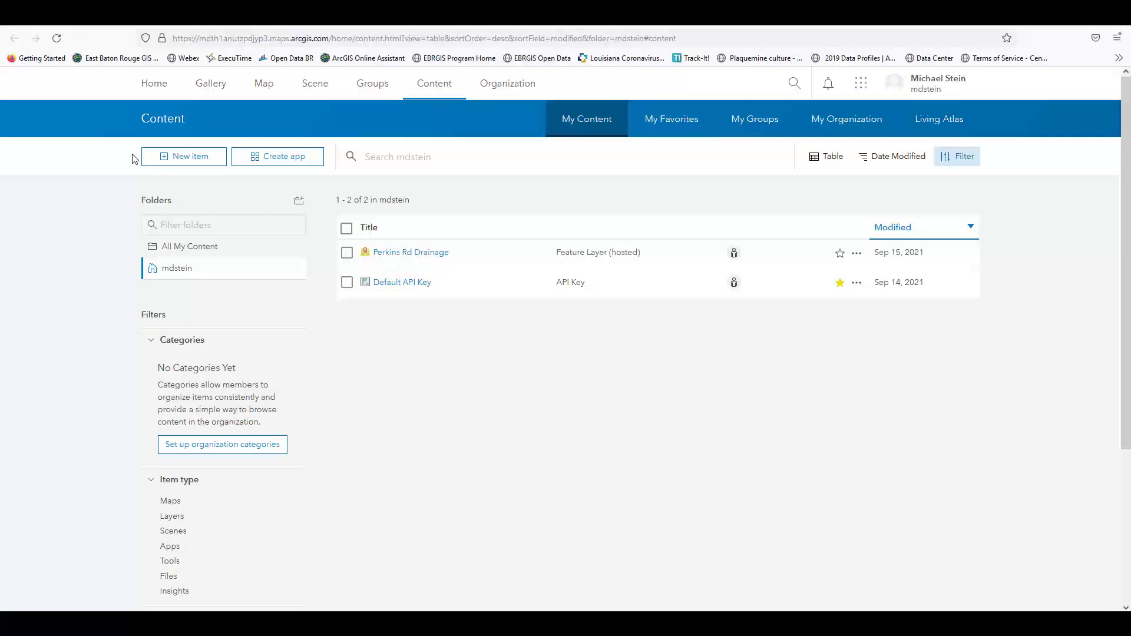
Start a new hosted feature layer from the Polygons template in Build a layer, including the Polygon layer without Z values.
left_click(184, 158)
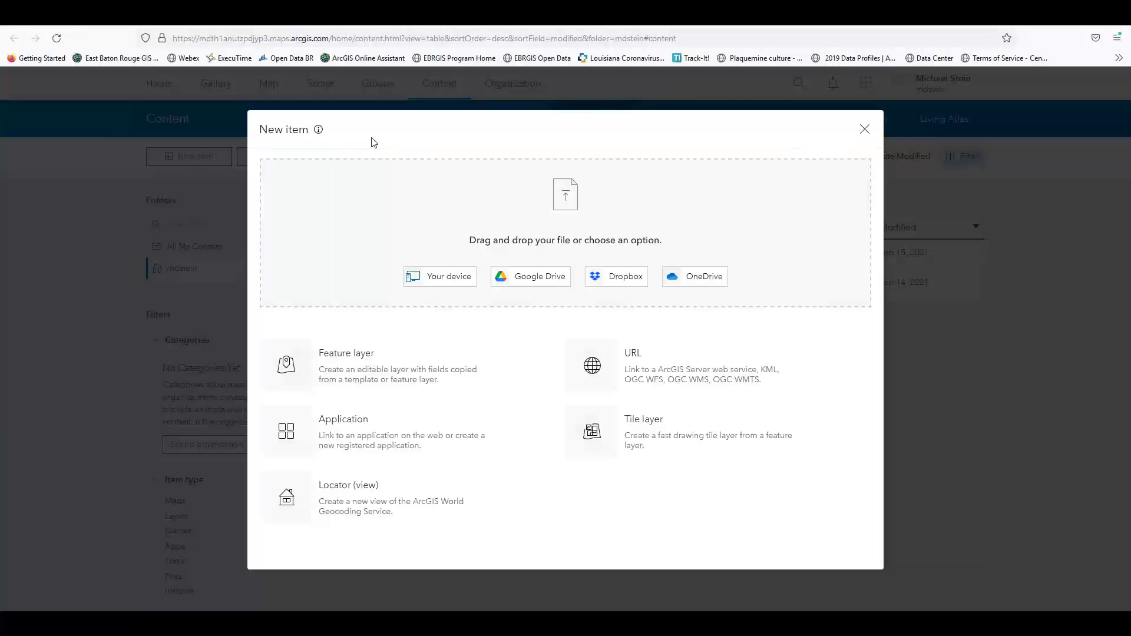
left_click(349, 375)
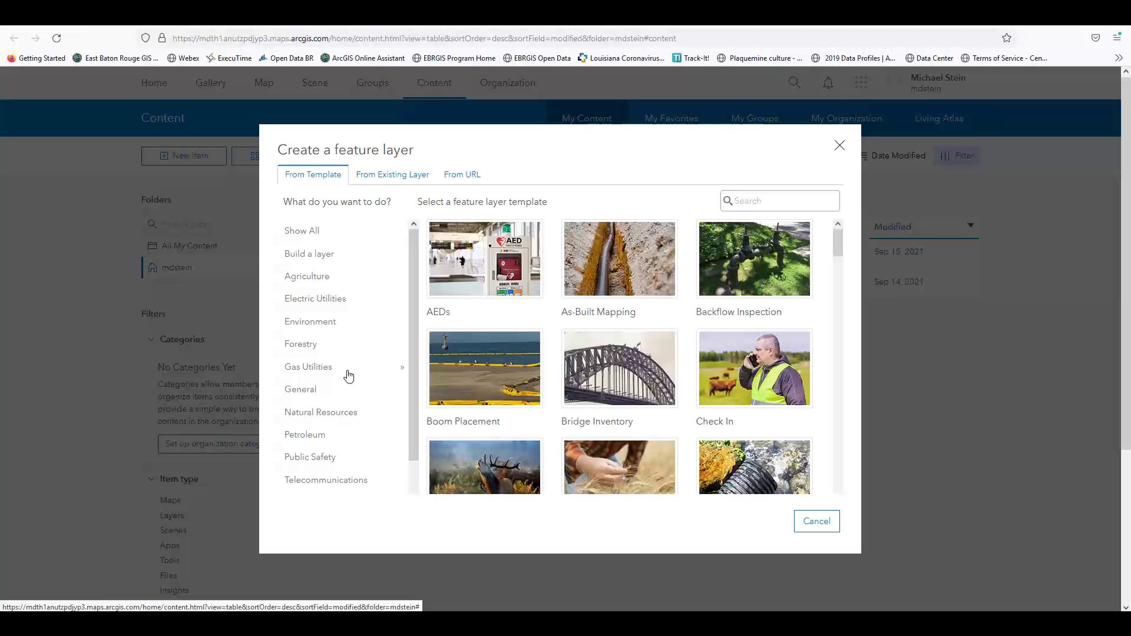
left_click(327, 254)
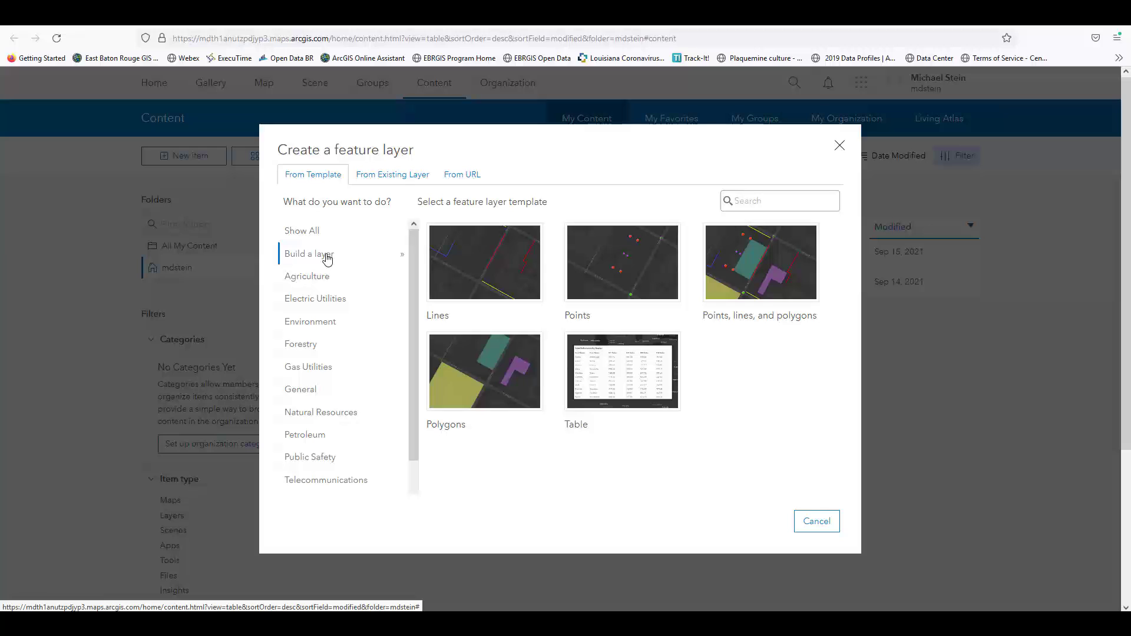
left_click(465, 374)
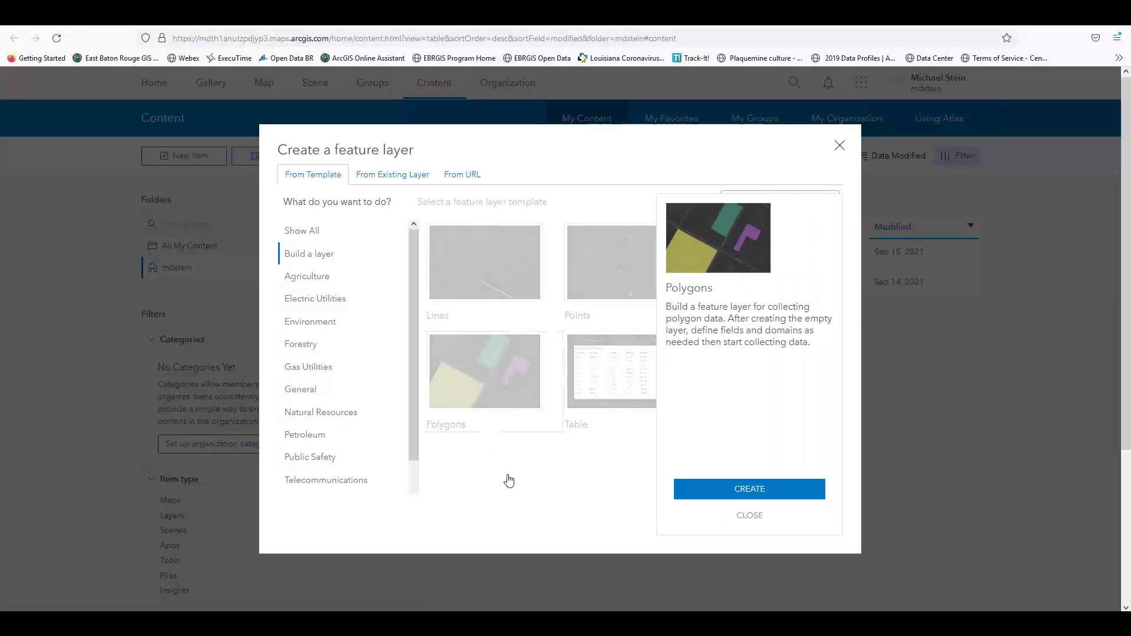
left_click(699, 487)
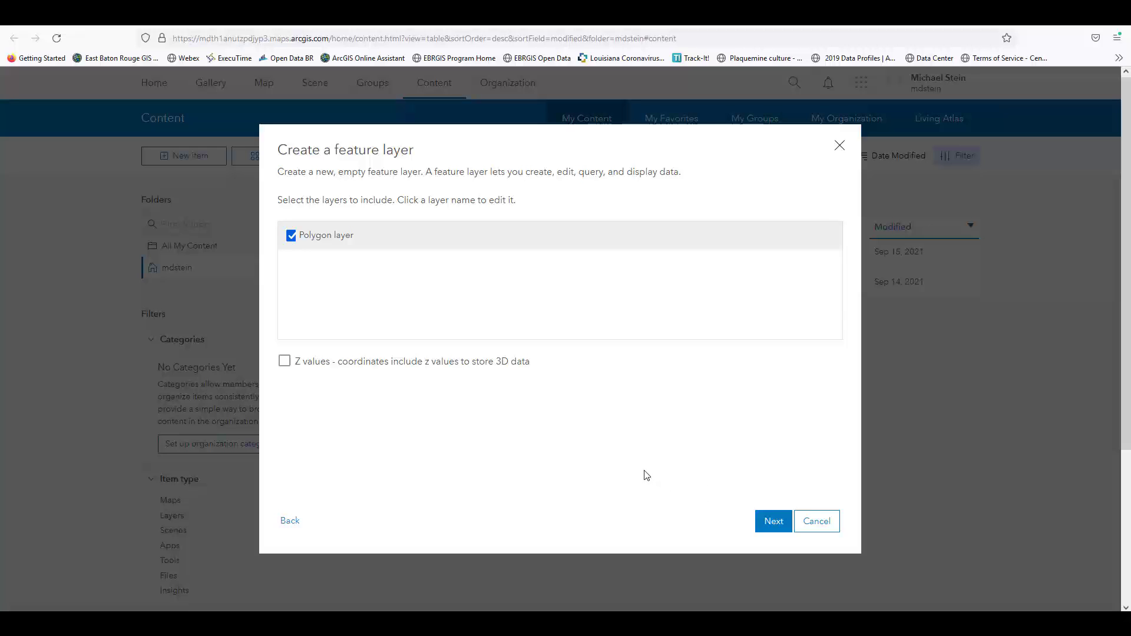
left_click(766, 520)
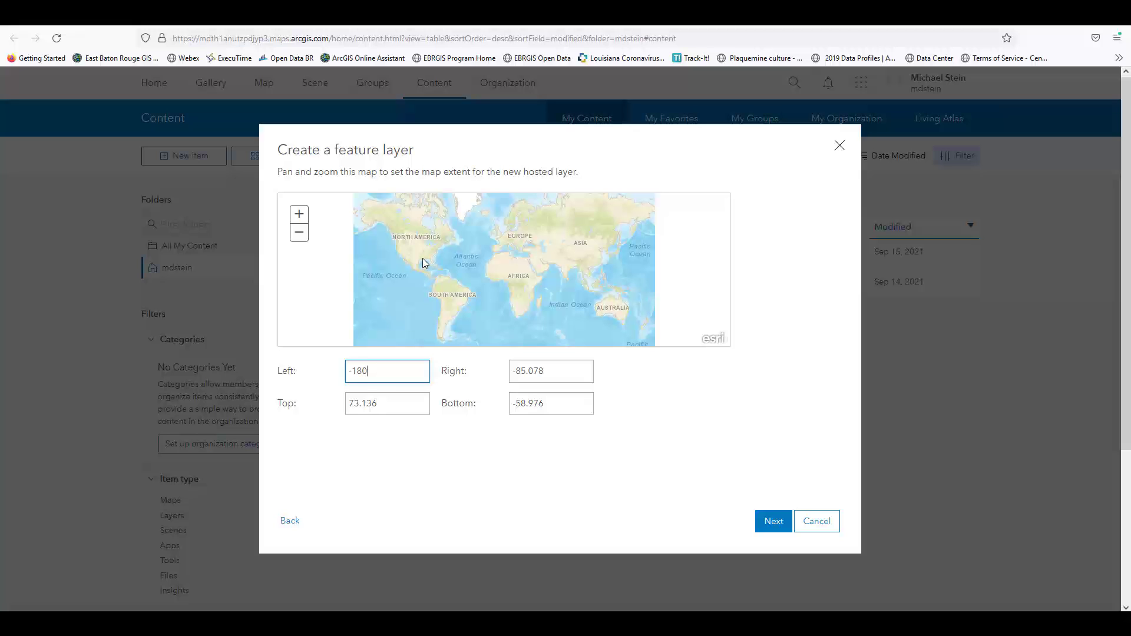
Set the new layer's extent to the Baton Rouge area and create it with the title Perkins at Siegen Intersection.
scroll(422, 263, "up", 5)
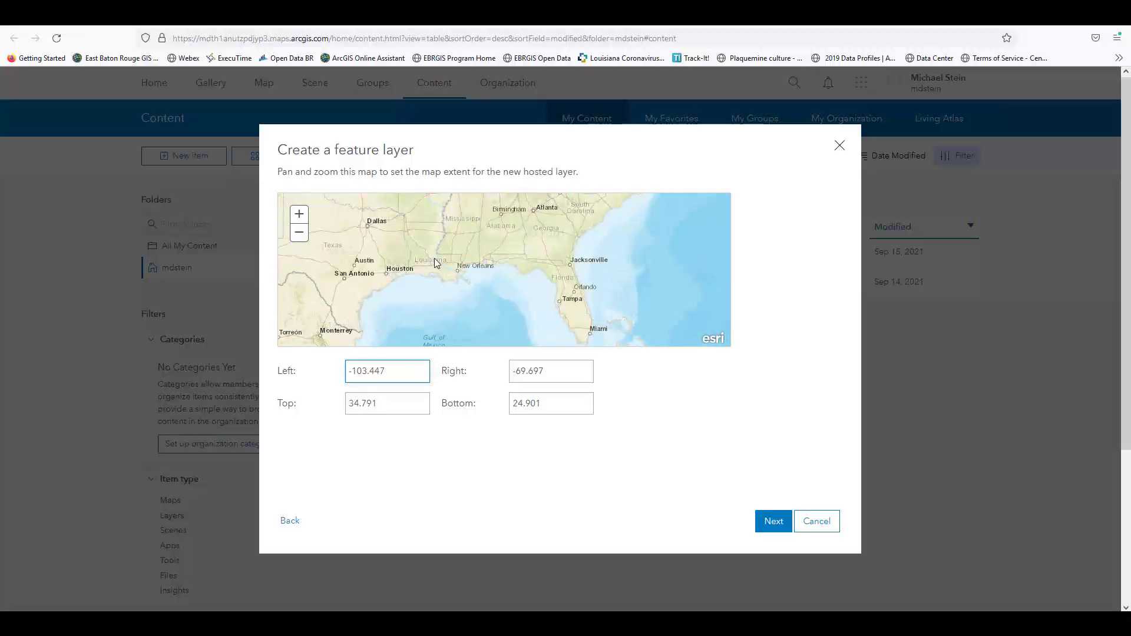
scroll(463, 277, "up", 4)
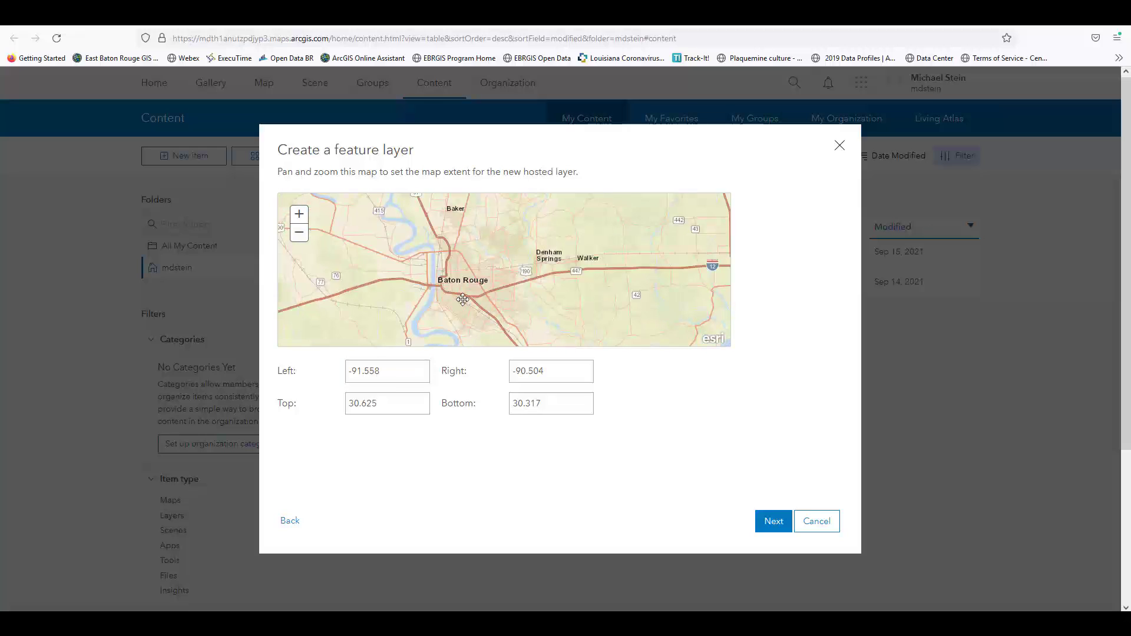
left_click(772, 522)
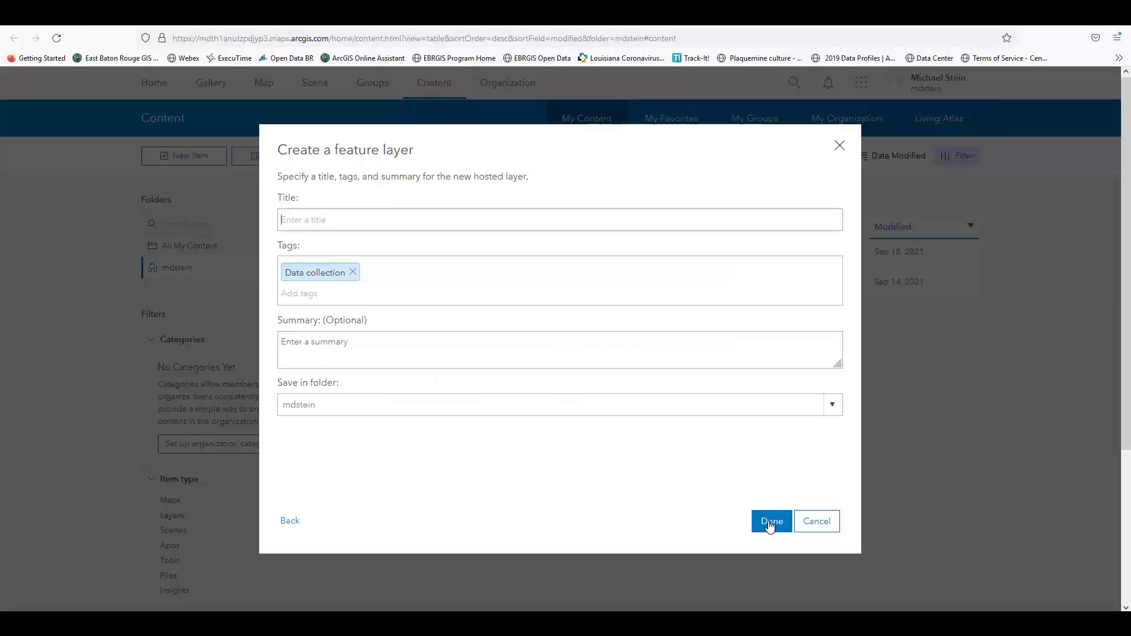
type("Perkins at Siegen Intersection")
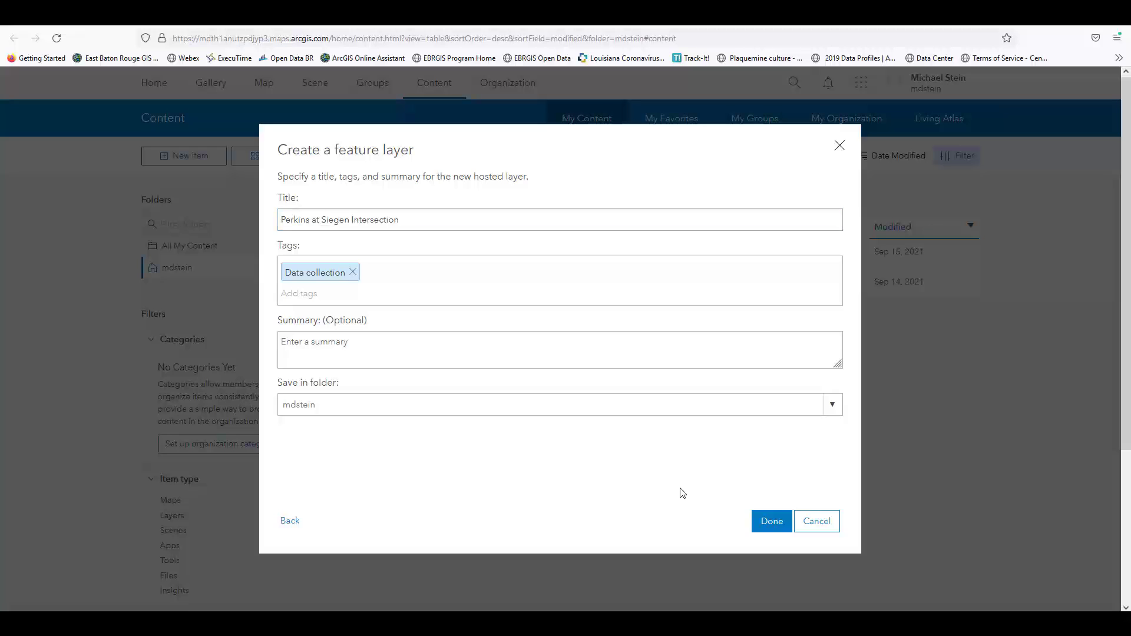
left_click(783, 523)
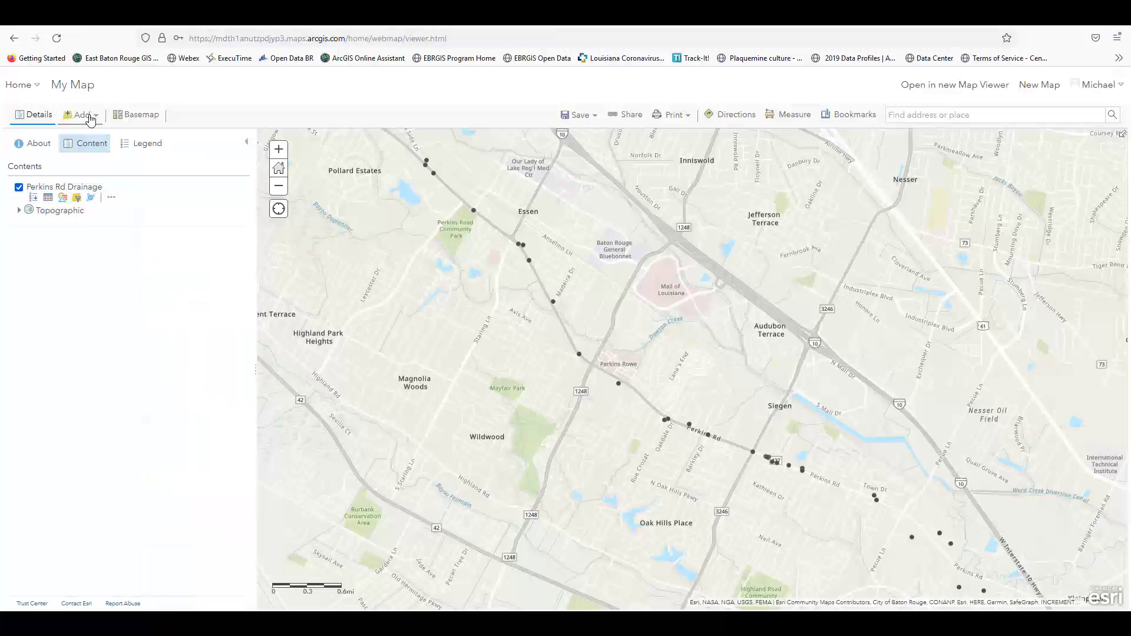
Add the Perkins at Siegen Intersection layer from My Content to the web map.
left_click(85, 115)
left_click(94, 135)
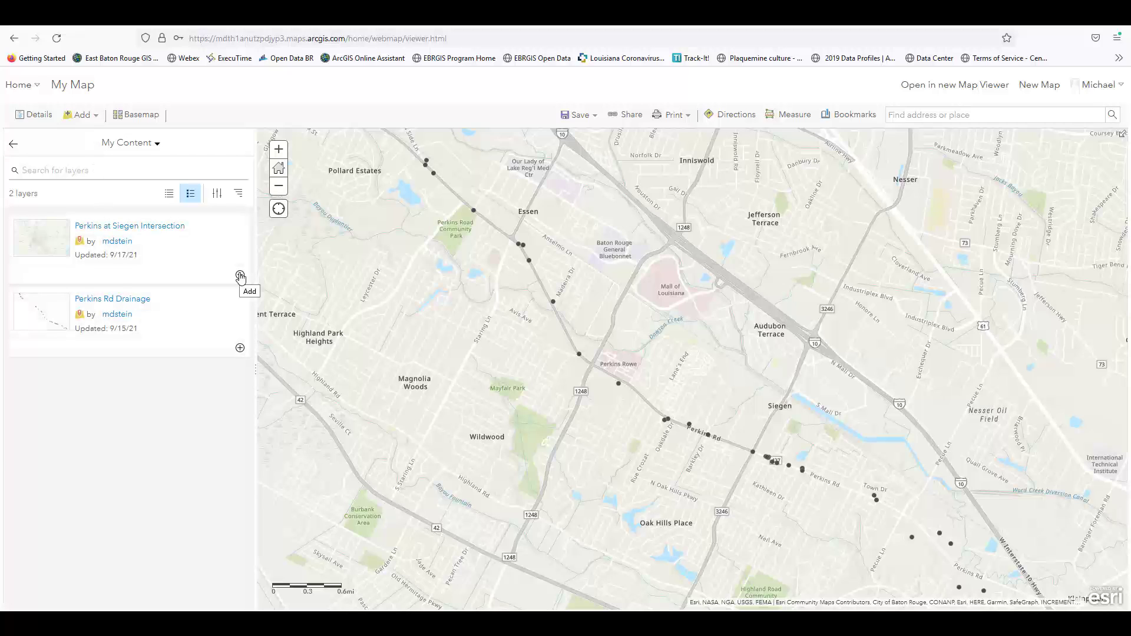
left_click(240, 277)
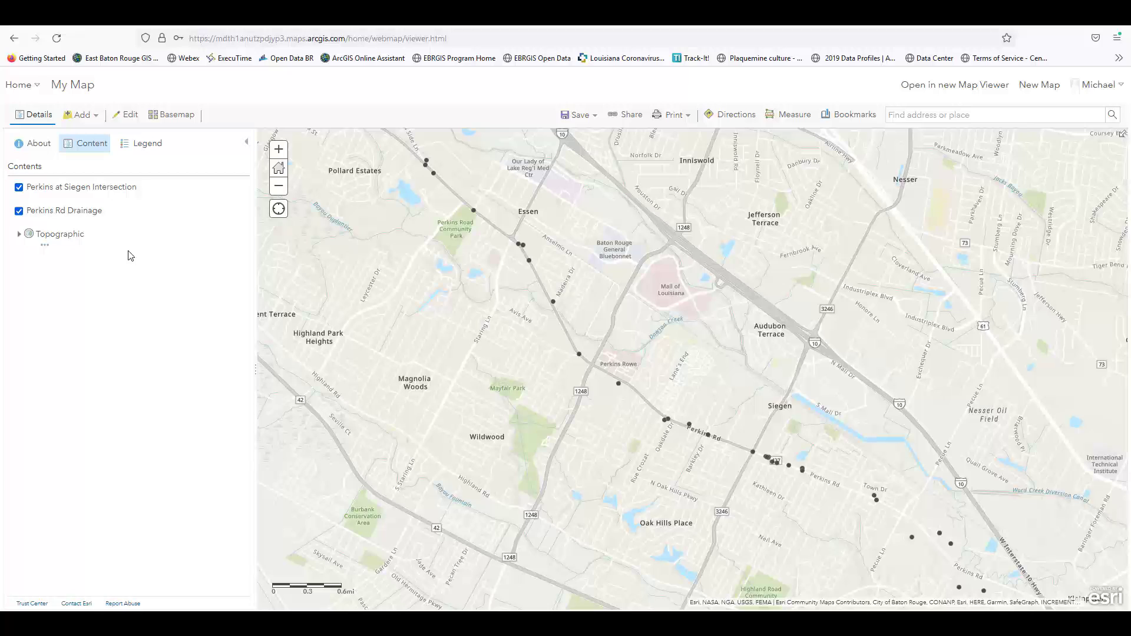
Draw a four-sided Perkins at Siegen Intersection polygon around the drainage points along Perkins Rd near Siegen, leaving its attributes empty.
left_click(130, 118)
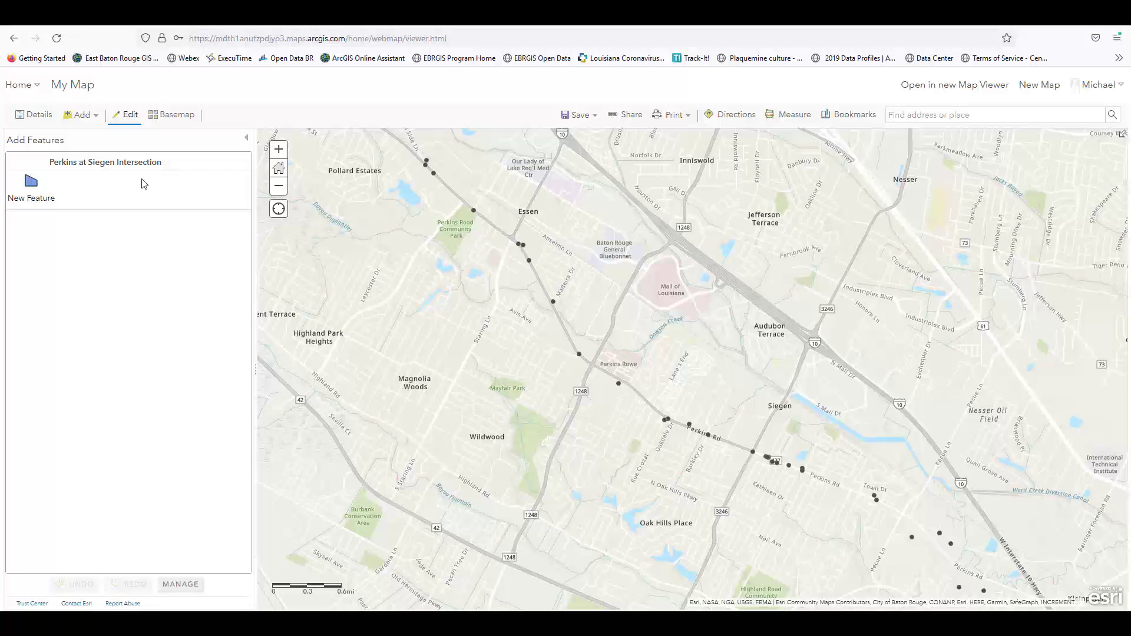
left_click(31, 186)
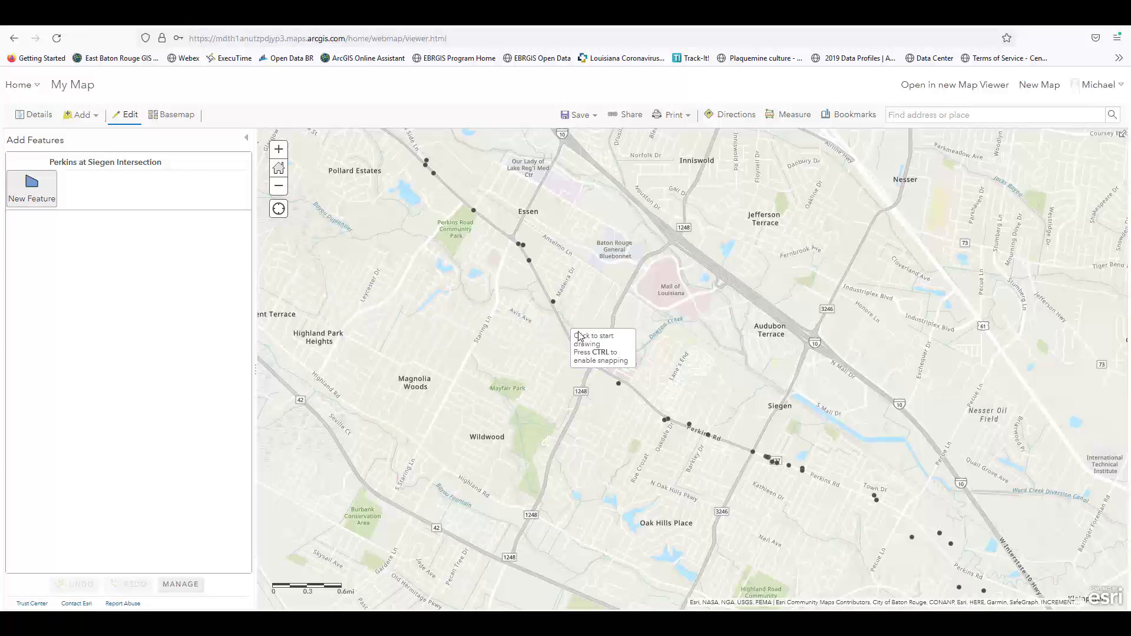
left_click(663, 373)
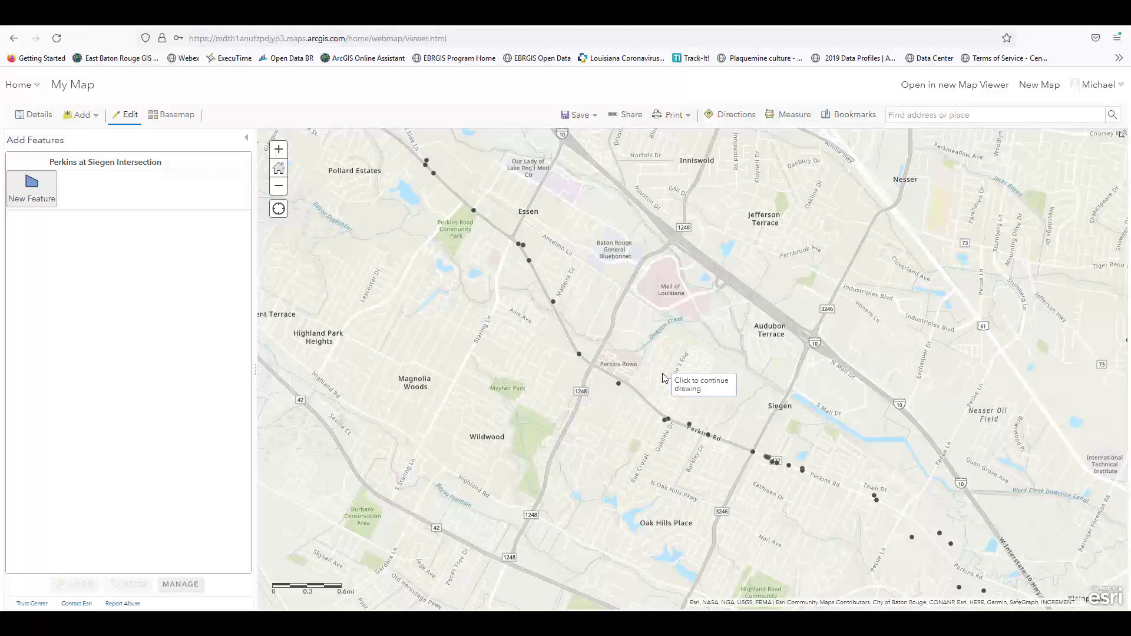
left_click(636, 430)
left_click(812, 507)
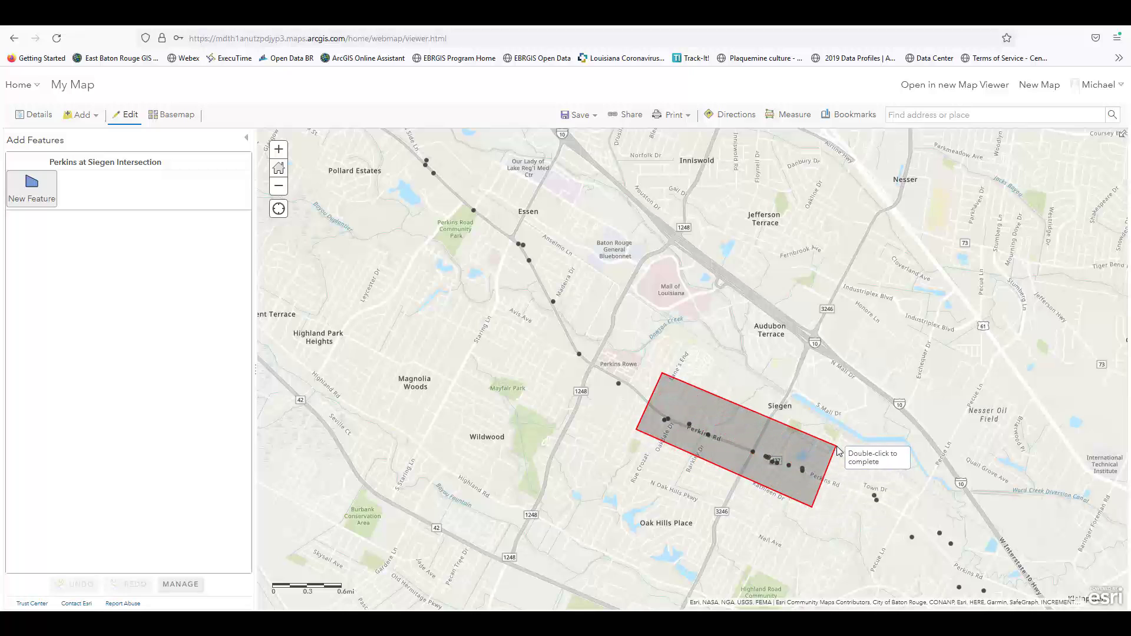
double_click(841, 453)
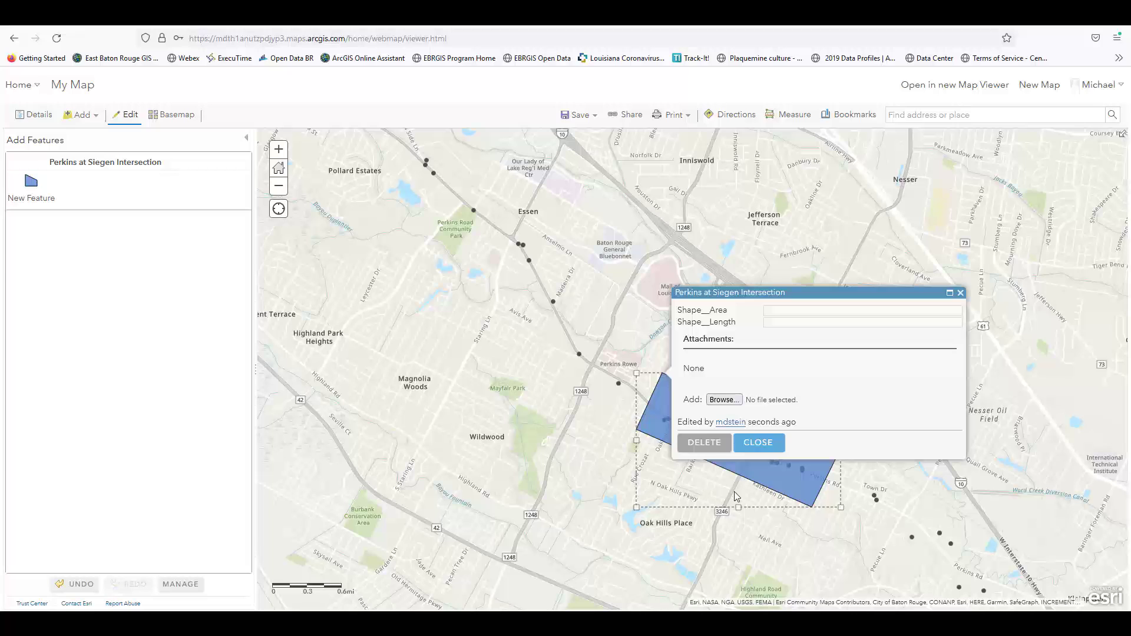
left_click(755, 450)
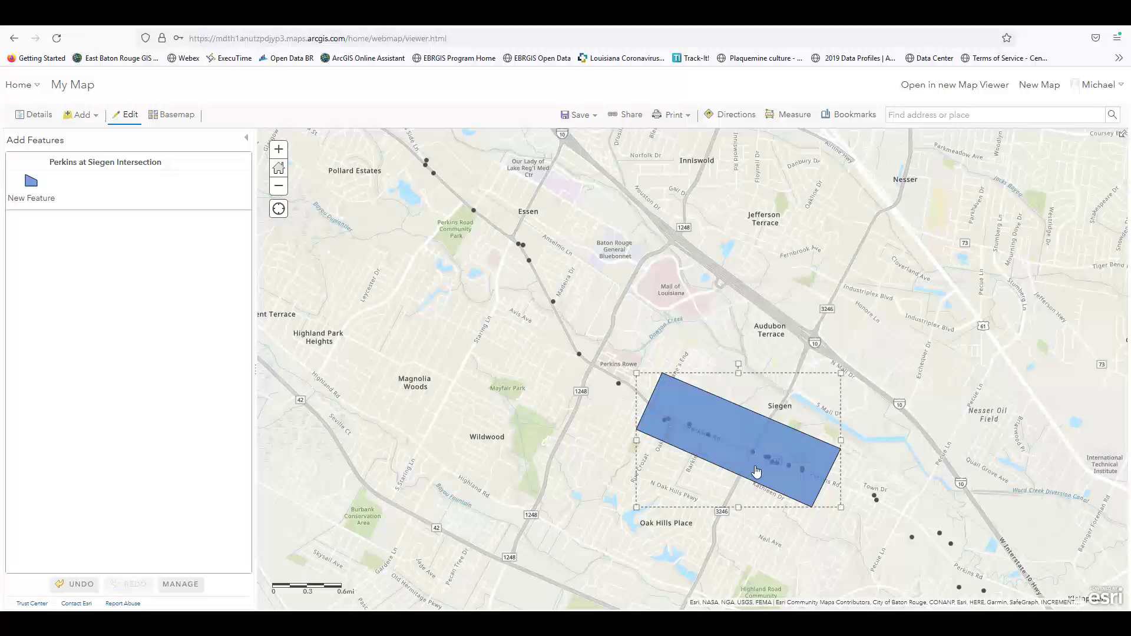
Shift the intersection polygon slightly southeast and finish editing the layer.
left_click_drag(715, 454, 738, 457)
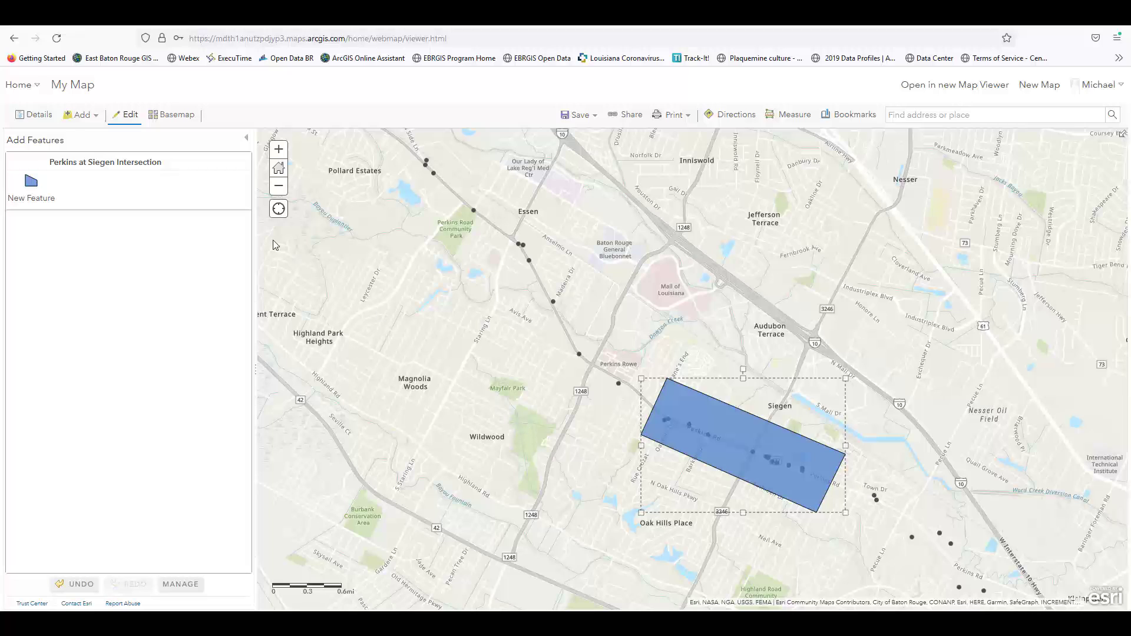
left_click(127, 115)
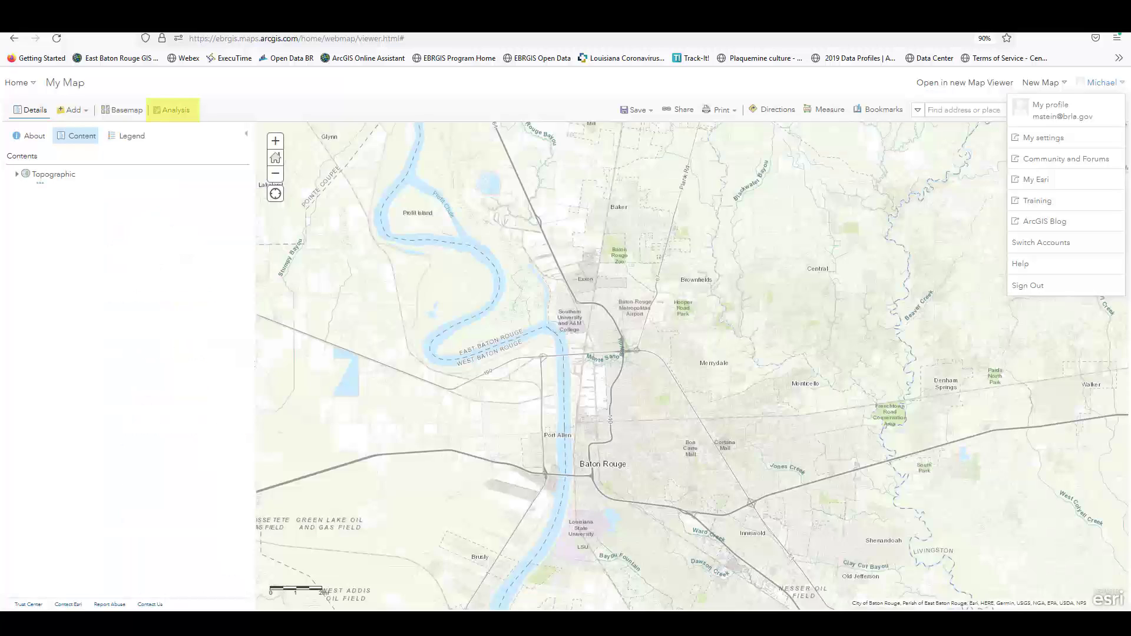
Open the help for the analysis tools and read the Perform analysis and Summarize Within documentation, including examples and usage notes.
left_click(177, 110)
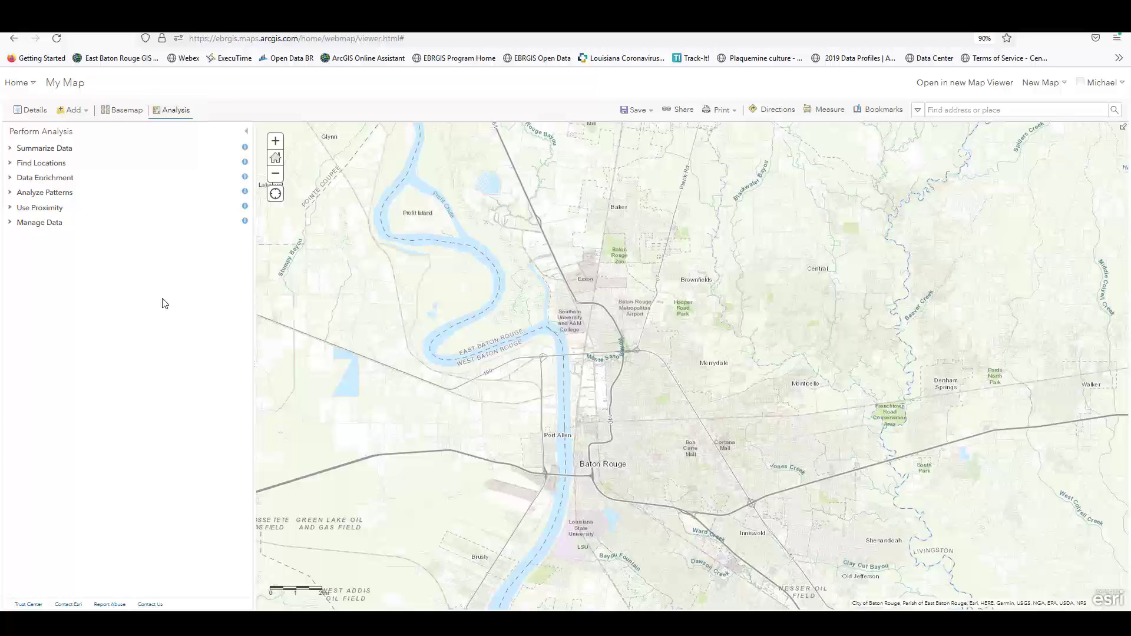
left_click(244, 147)
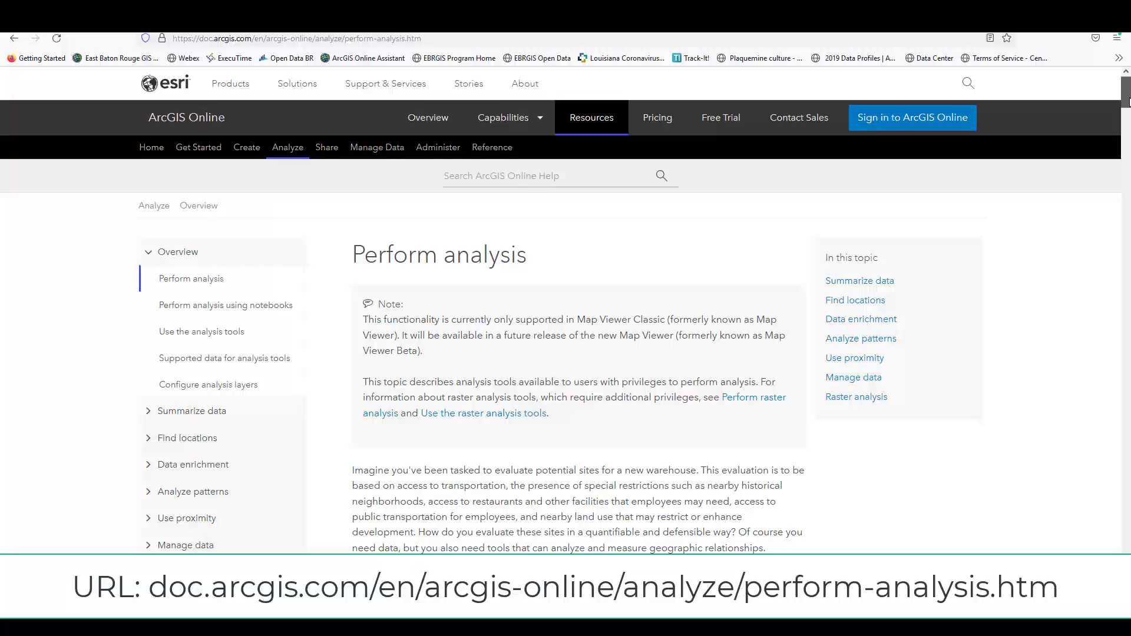
scroll(1128, 101, "down", 10)
scroll(578, 333, "down", 3)
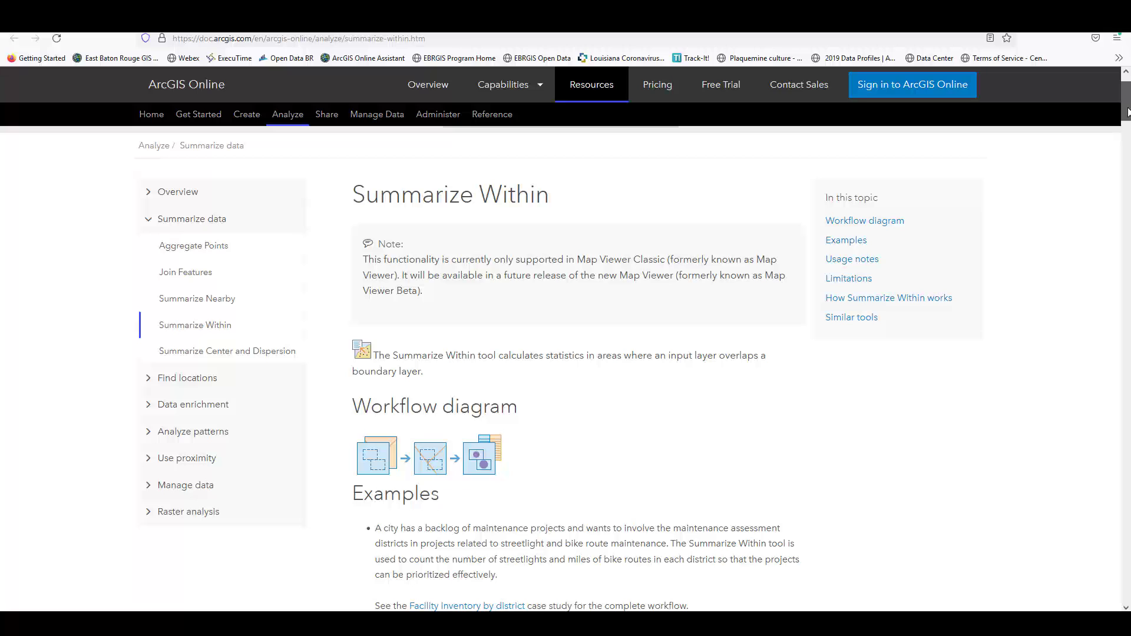
scroll(577, 368, "down", 8)
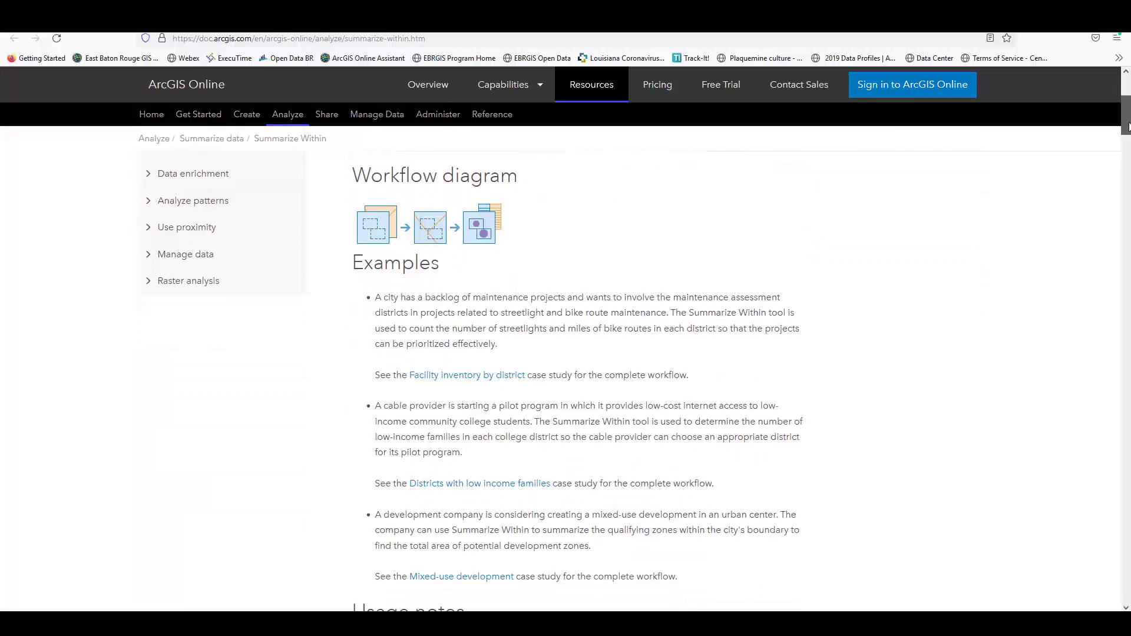
scroll(577, 382, "down", 8)
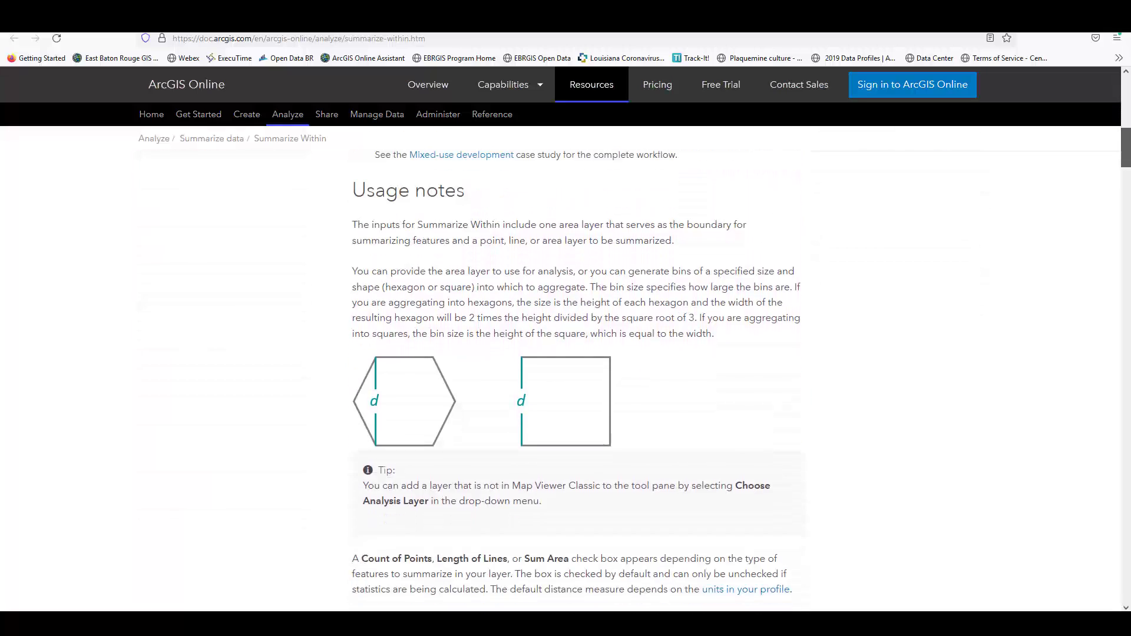
scroll(577, 382, "down", 6)
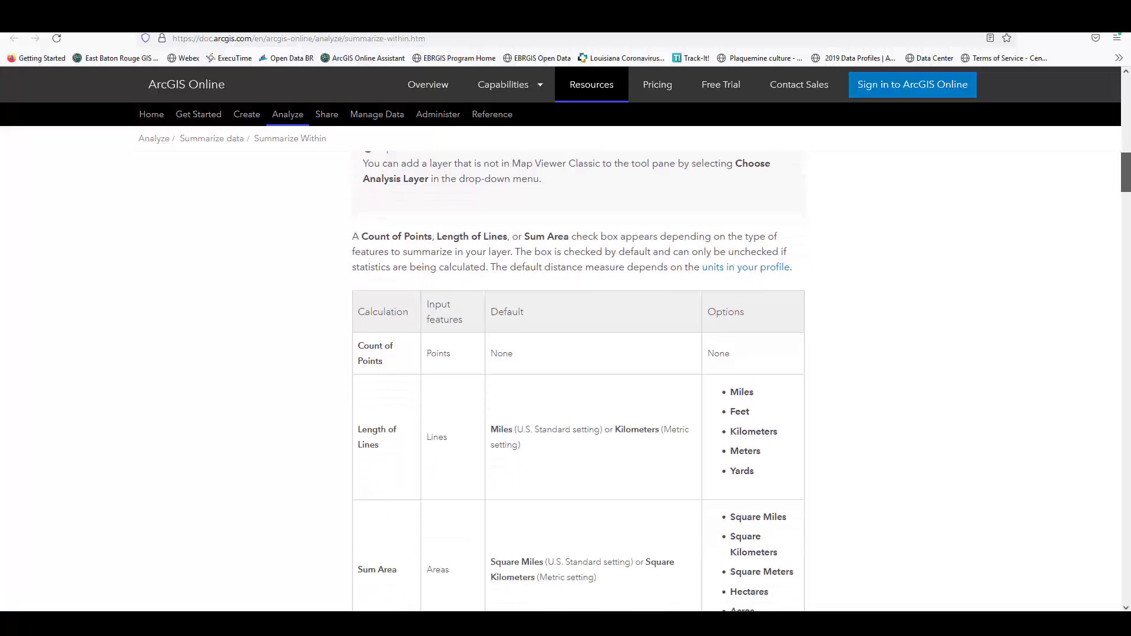
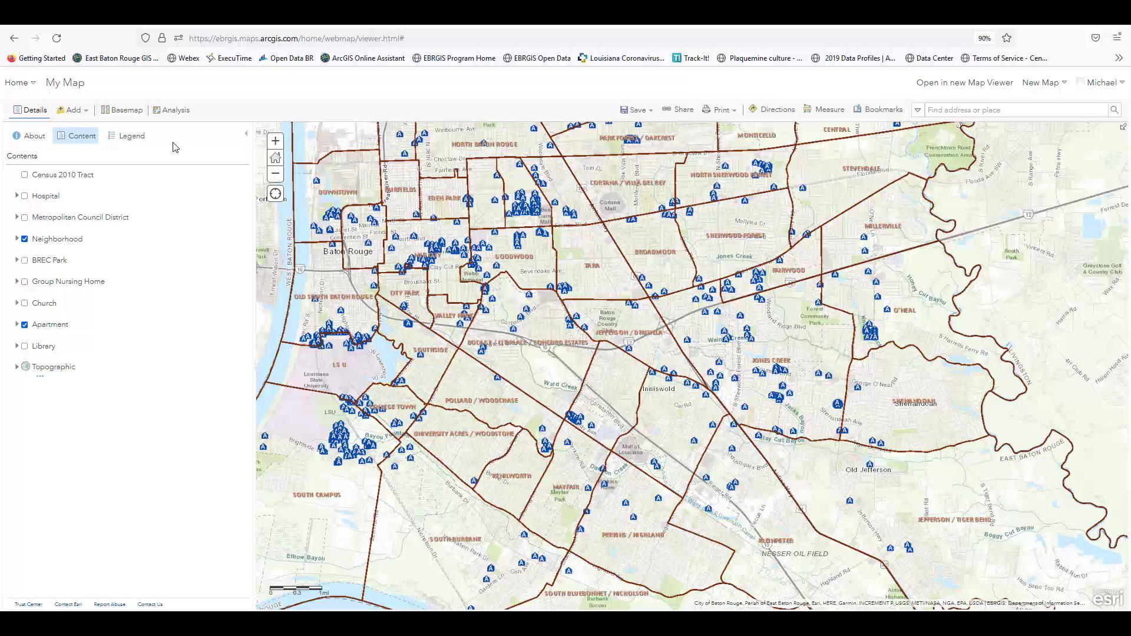
Set up an Aggregate Points analysis that aggregates the Apartment-Apartment points into the Neighborhood-Neighborhood polygons.
left_click(168, 111)
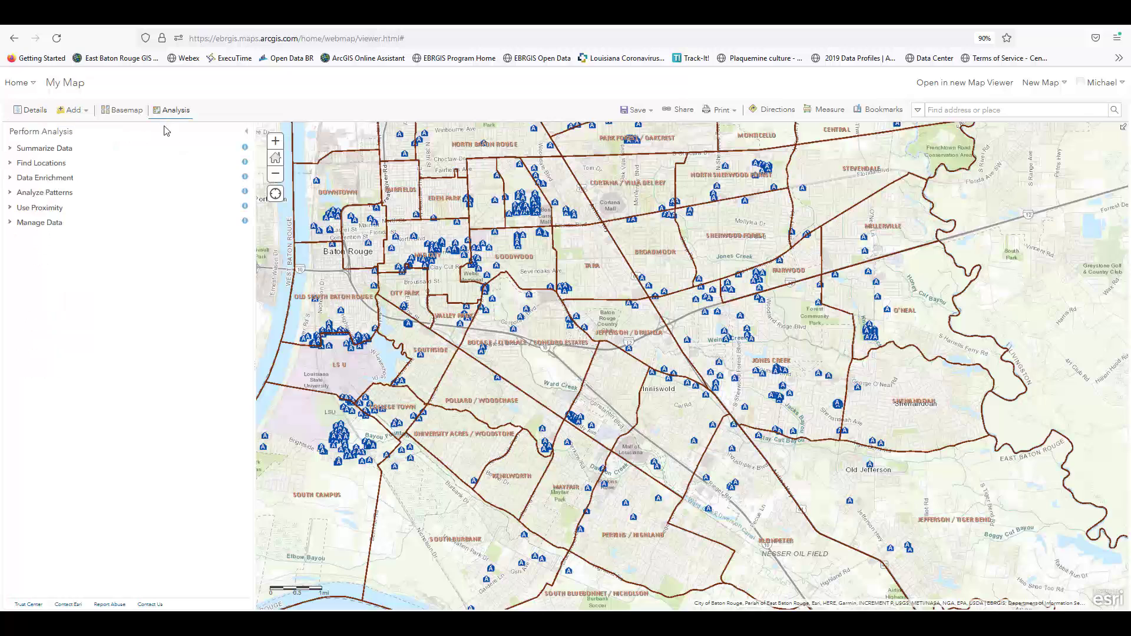
left_click(160, 154)
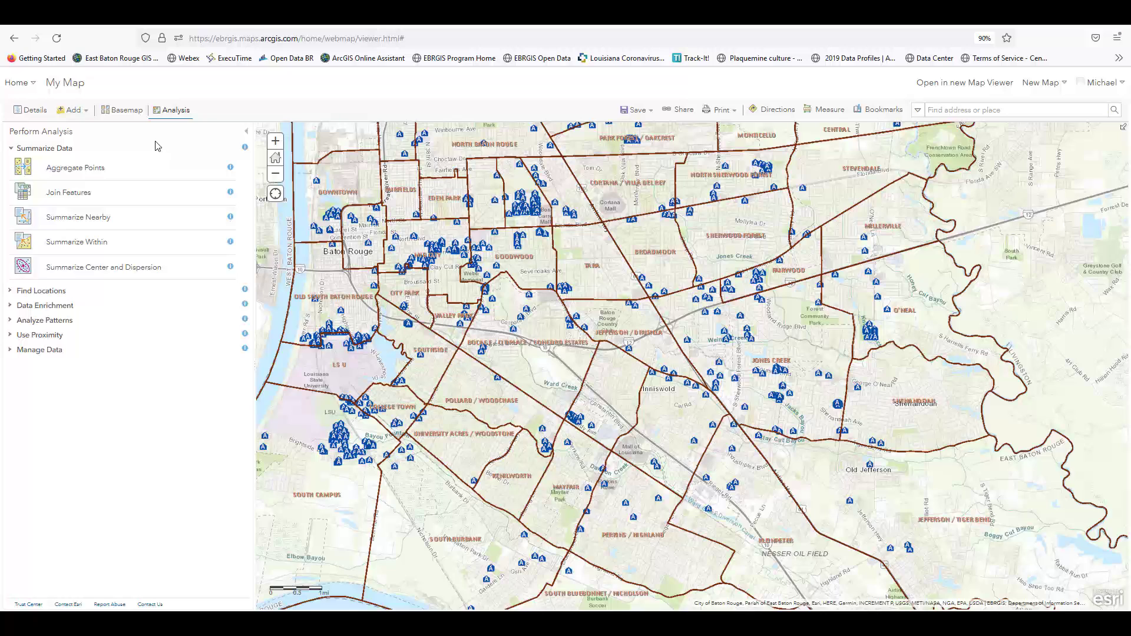
left_click(154, 169)
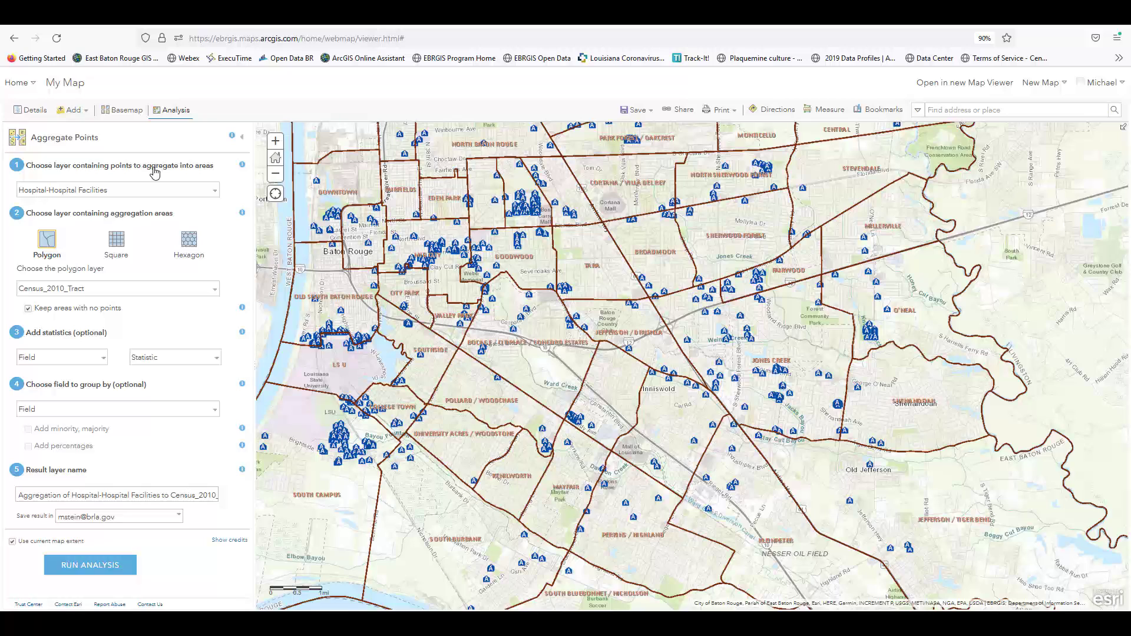
left_click(208, 189)
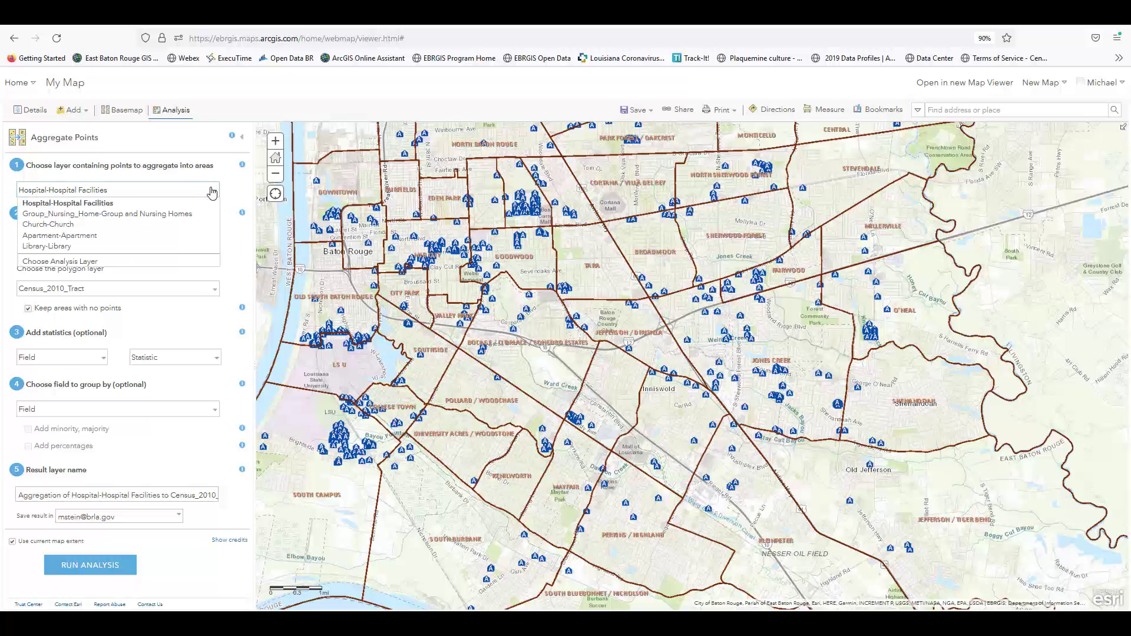
left_click(182, 236)
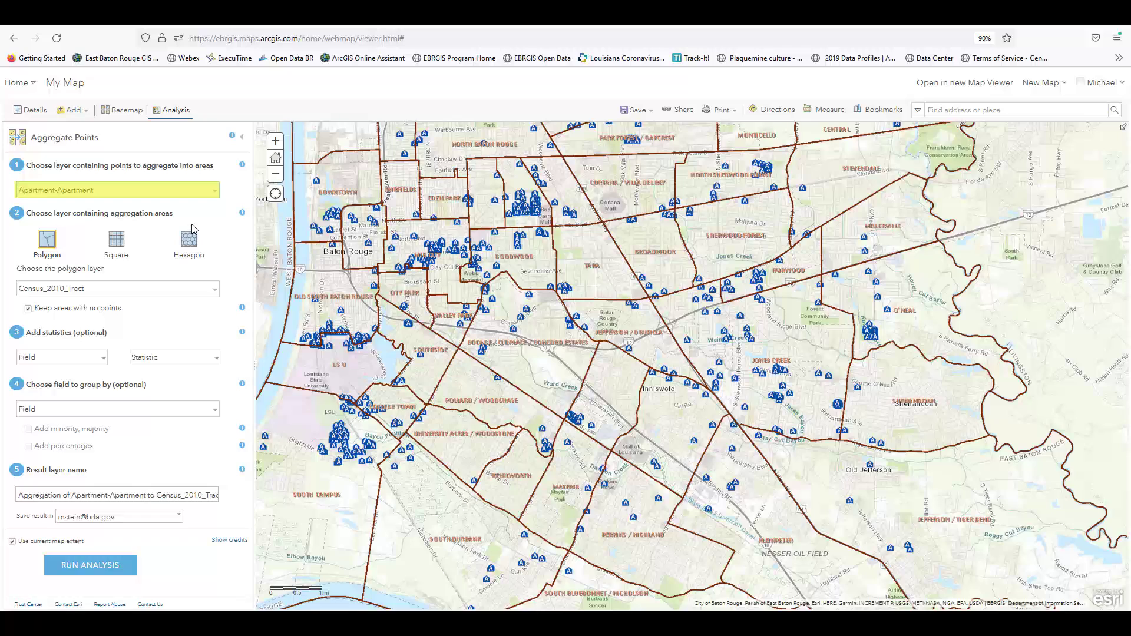
left_click(210, 289)
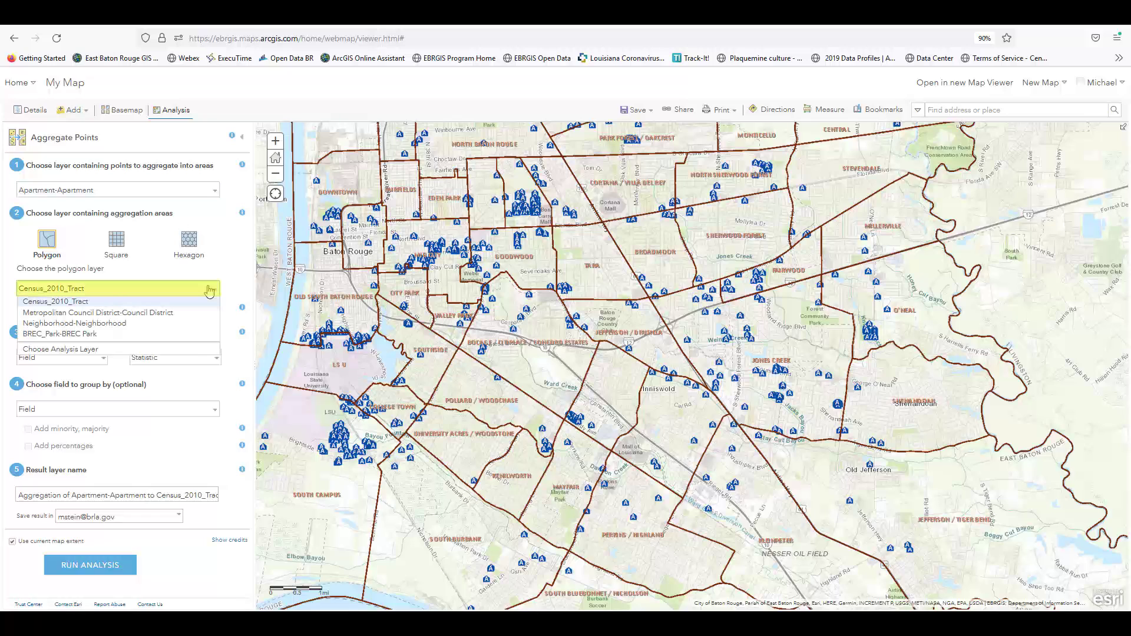
left_click(178, 322)
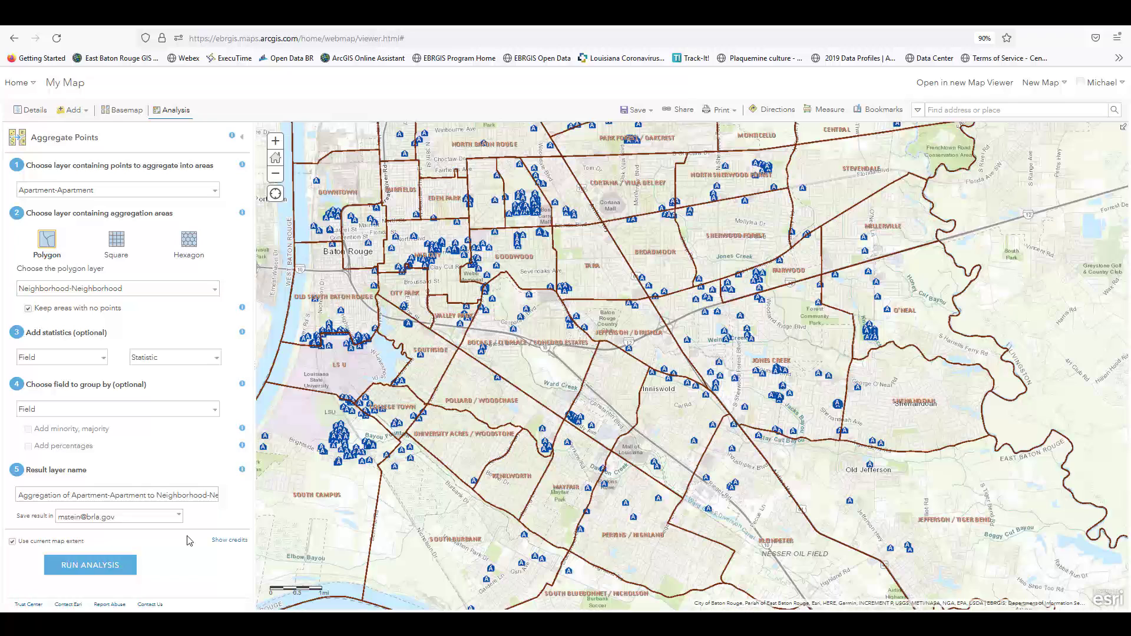
Check the credit usage of the apartment aggregation and run the analysis within the current map extent.
left_click(227, 540)
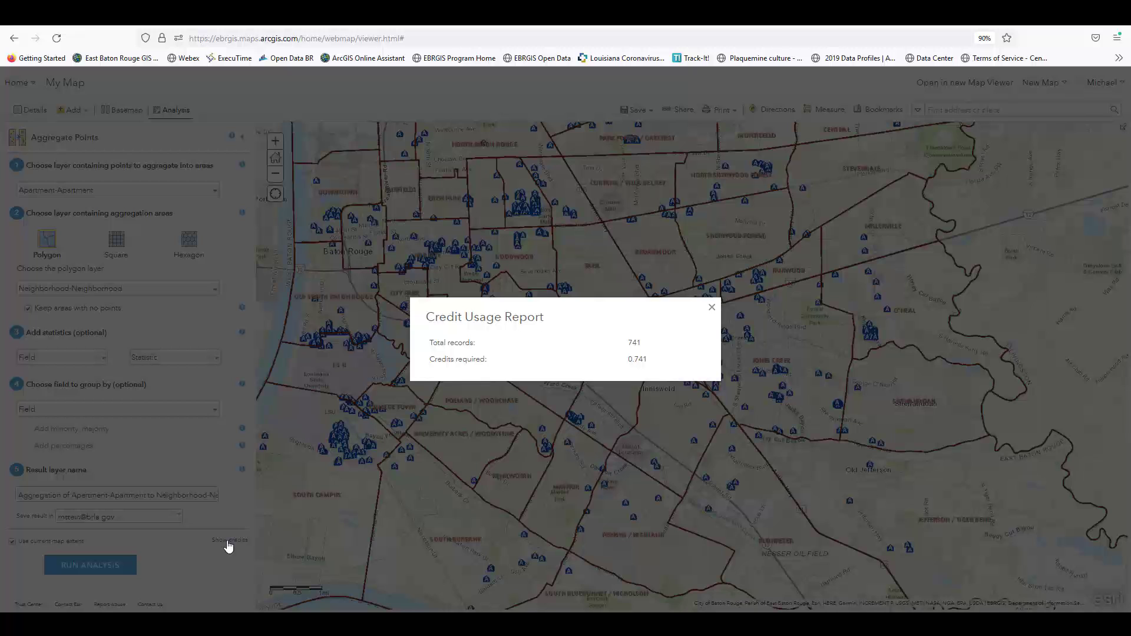
left_click(228, 547)
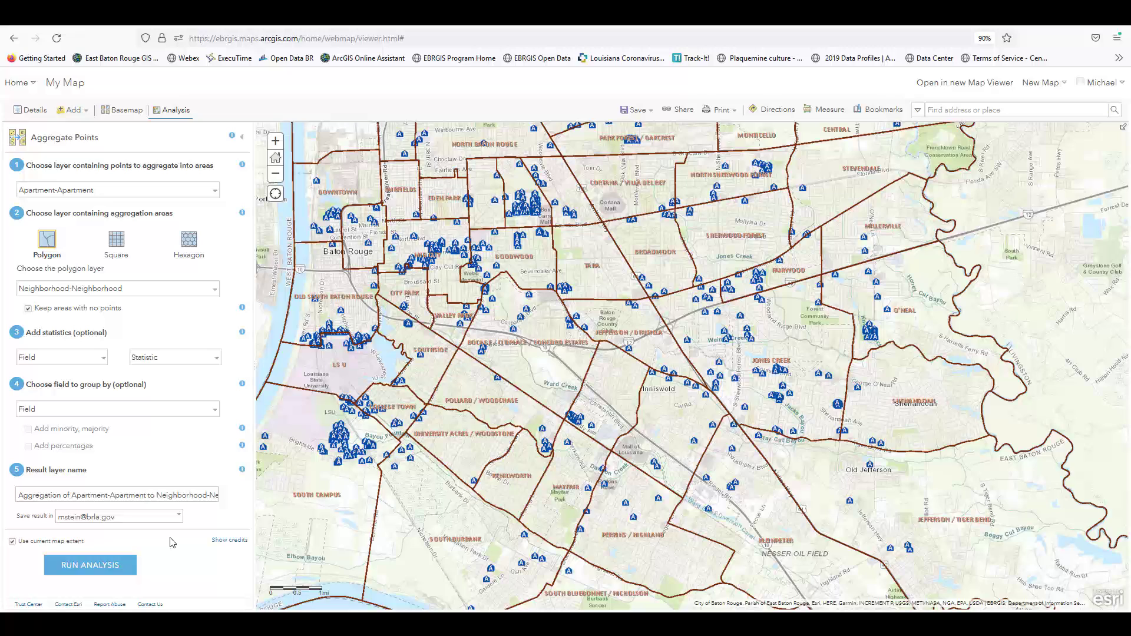
left_click(115, 567)
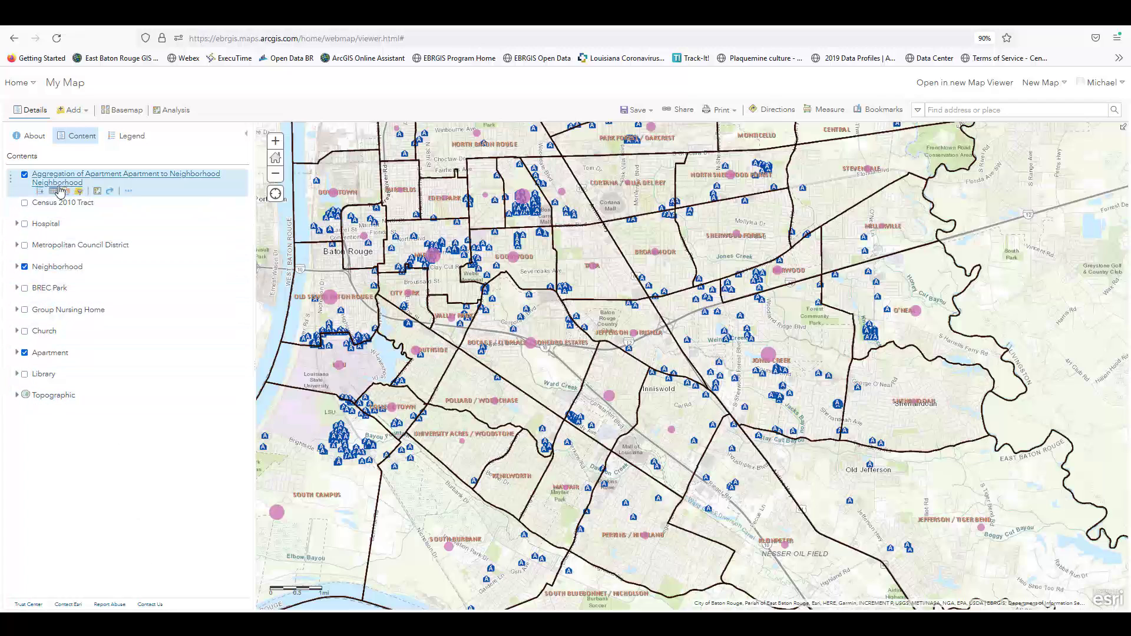
Examine the point counts per neighborhood in the aggregation layer's attribute table and inspect one aggregated neighborhood on the map.
left_click(54, 191)
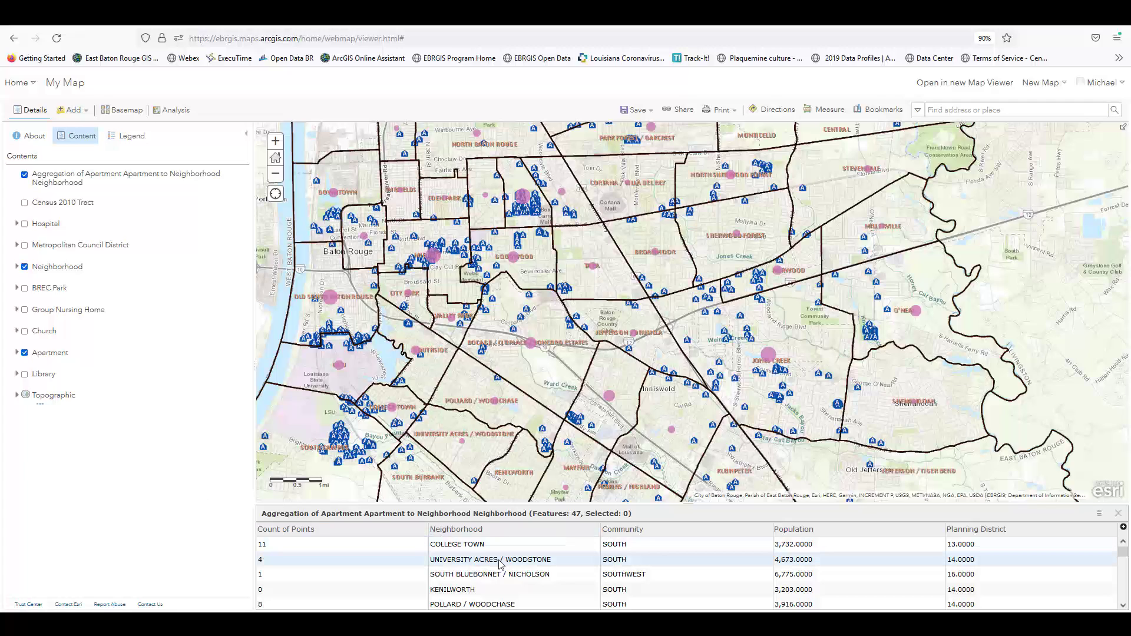
scroll(545, 567, "down", 3)
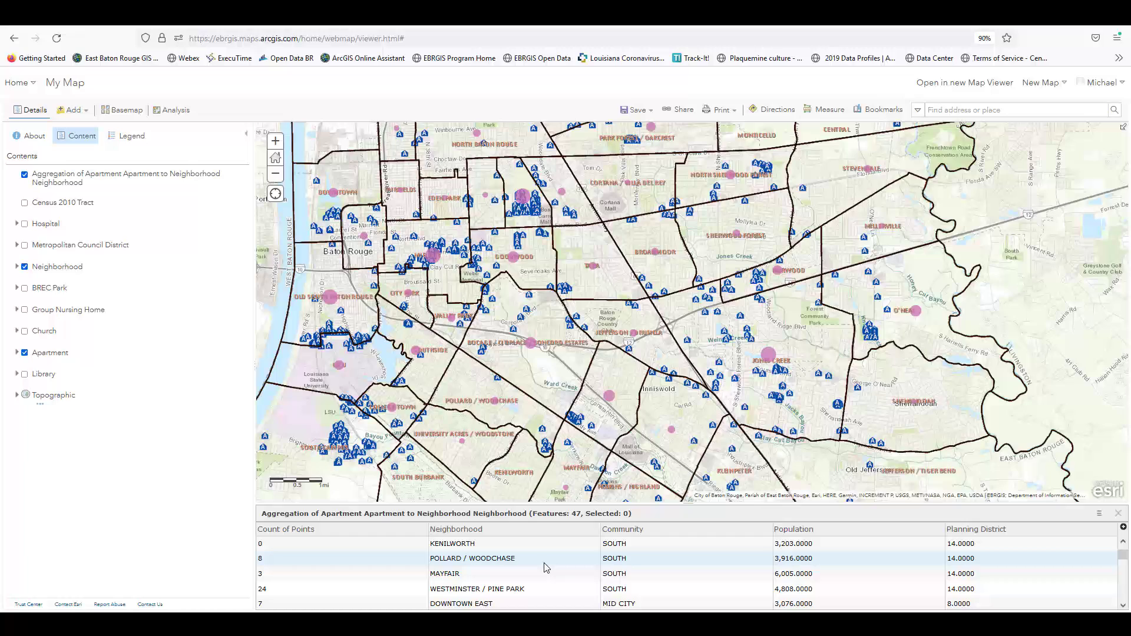
scroll(547, 568, "down", 3)
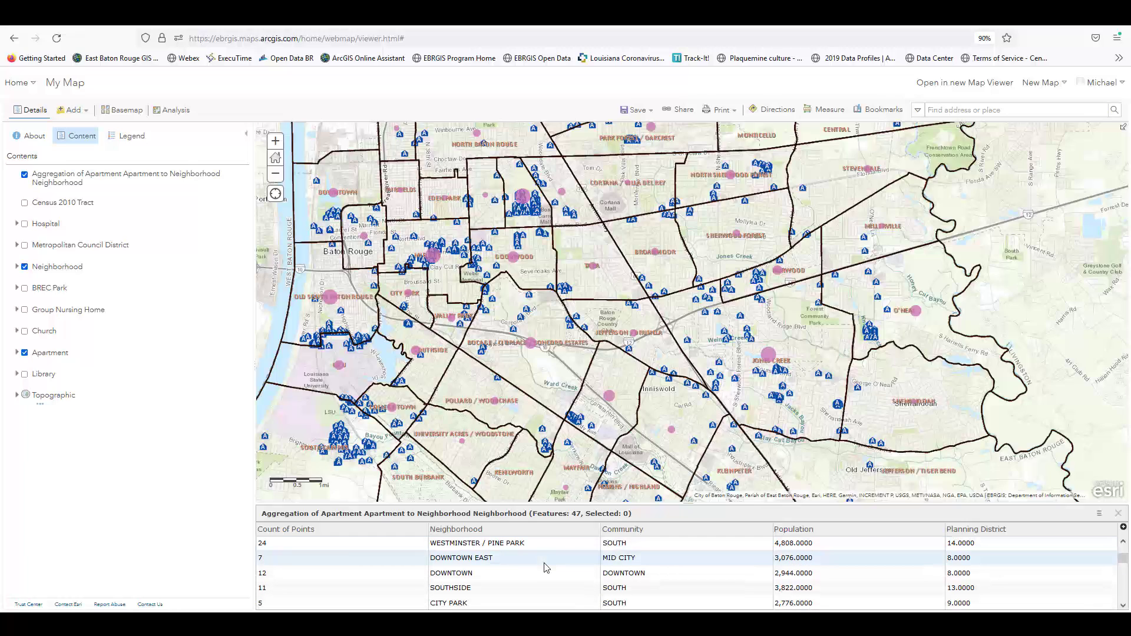
left_click(531, 347)
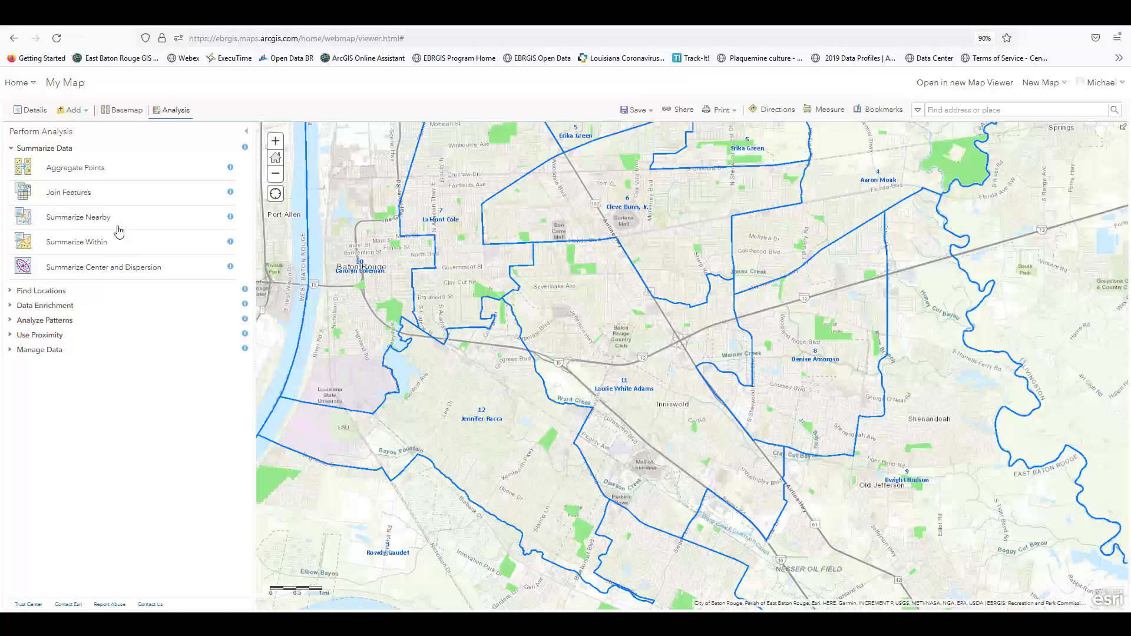
Set up a Join Features analysis with BREC_Park-BREC Park as target and Metropolitan Council District-Council District as the join layer.
left_click(111, 202)
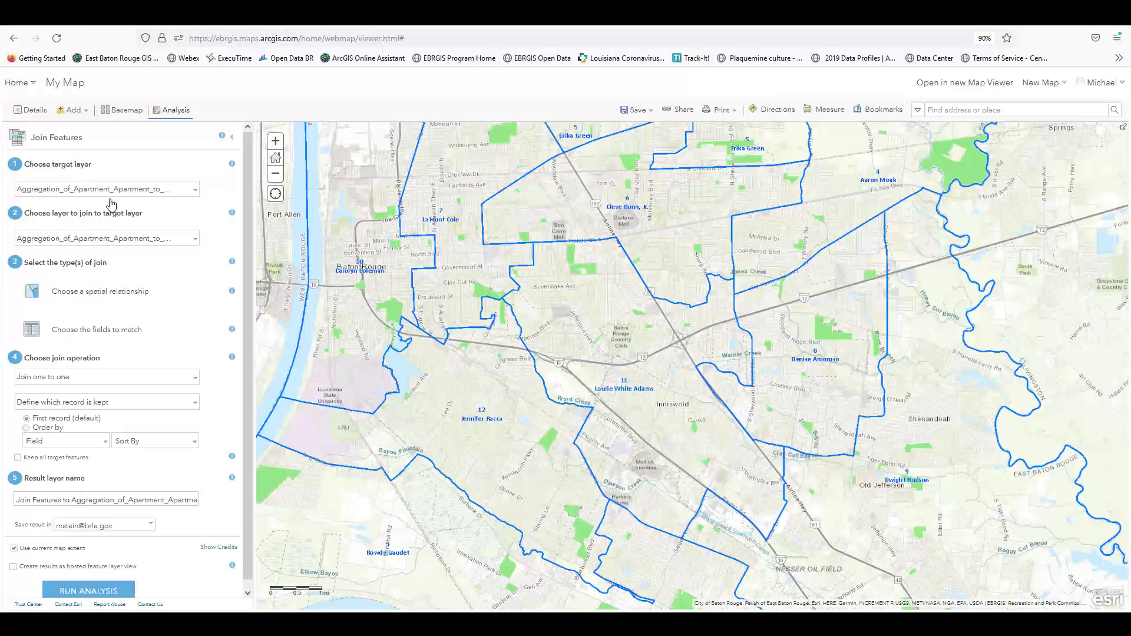
left_click(194, 189)
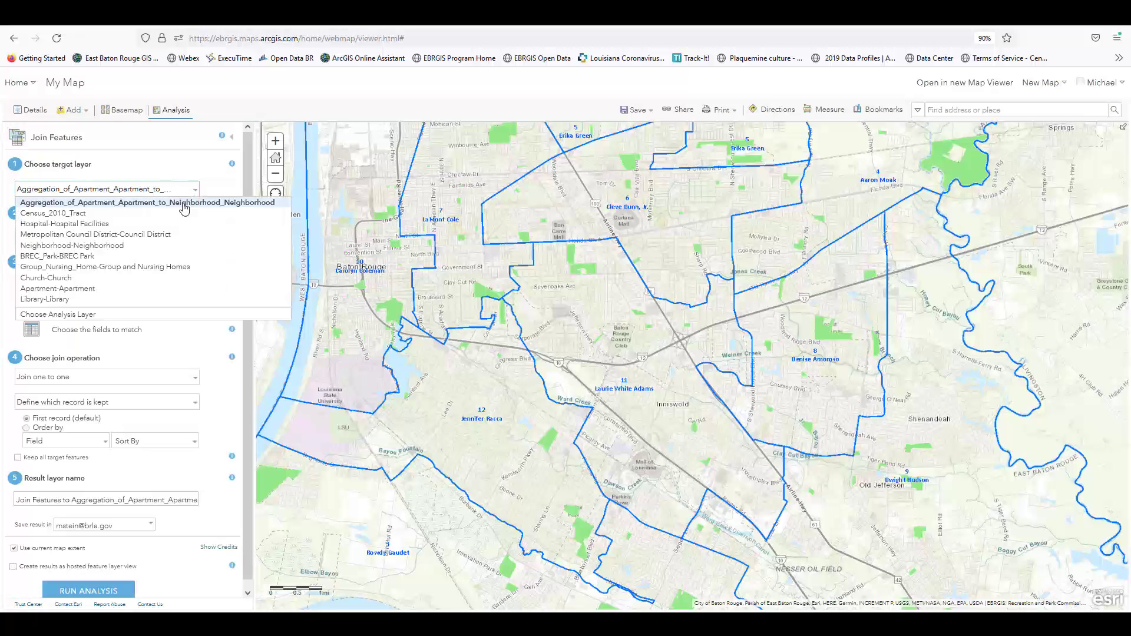
left_click(177, 255)
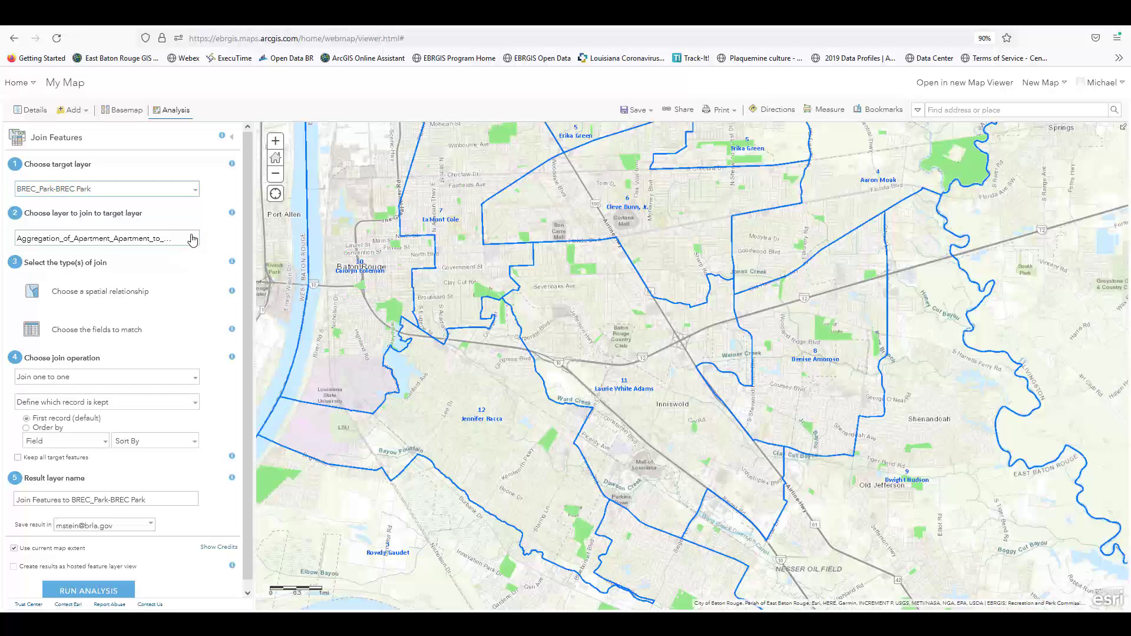
left_click(192, 239)
left_click(176, 285)
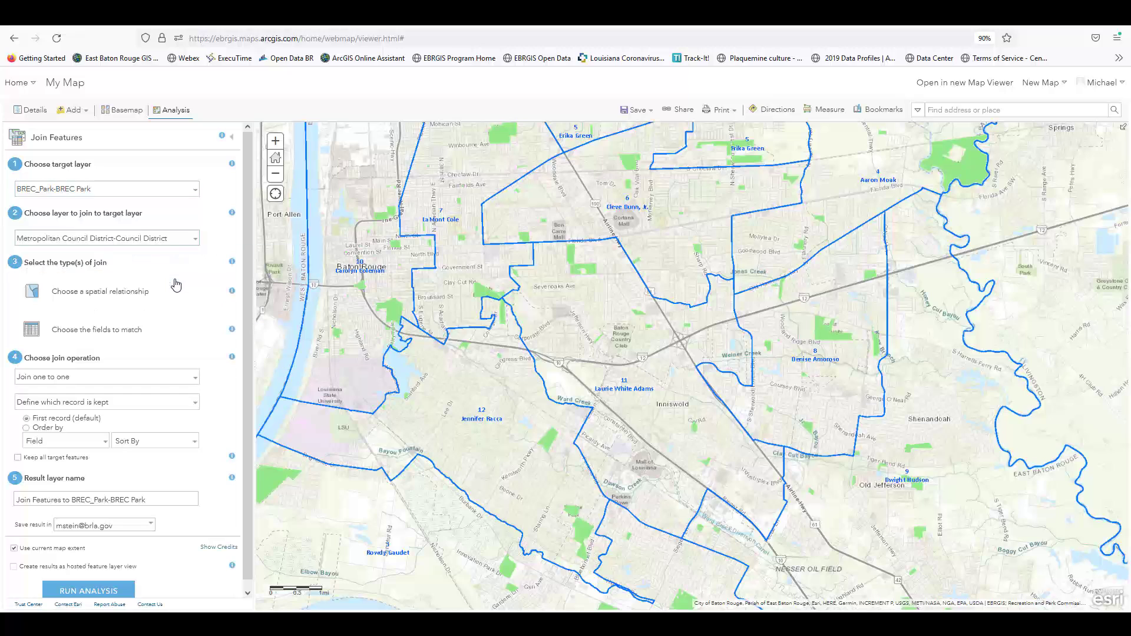
Define the join by the Completely within spatial relationship and keep all target features.
left_click(161, 294)
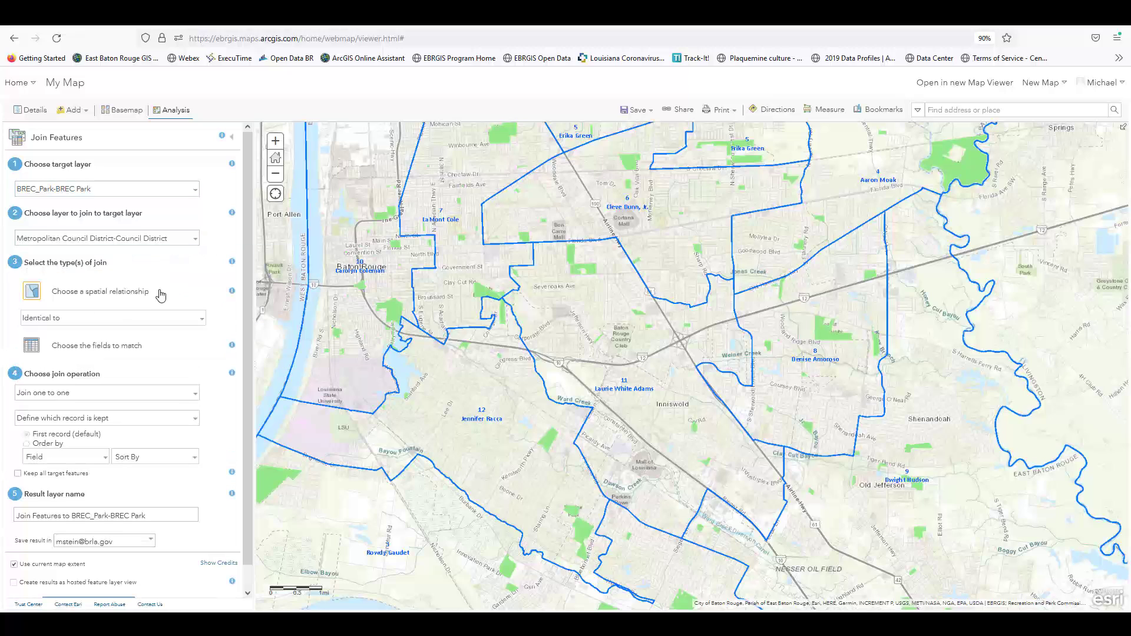
left_click(200, 319)
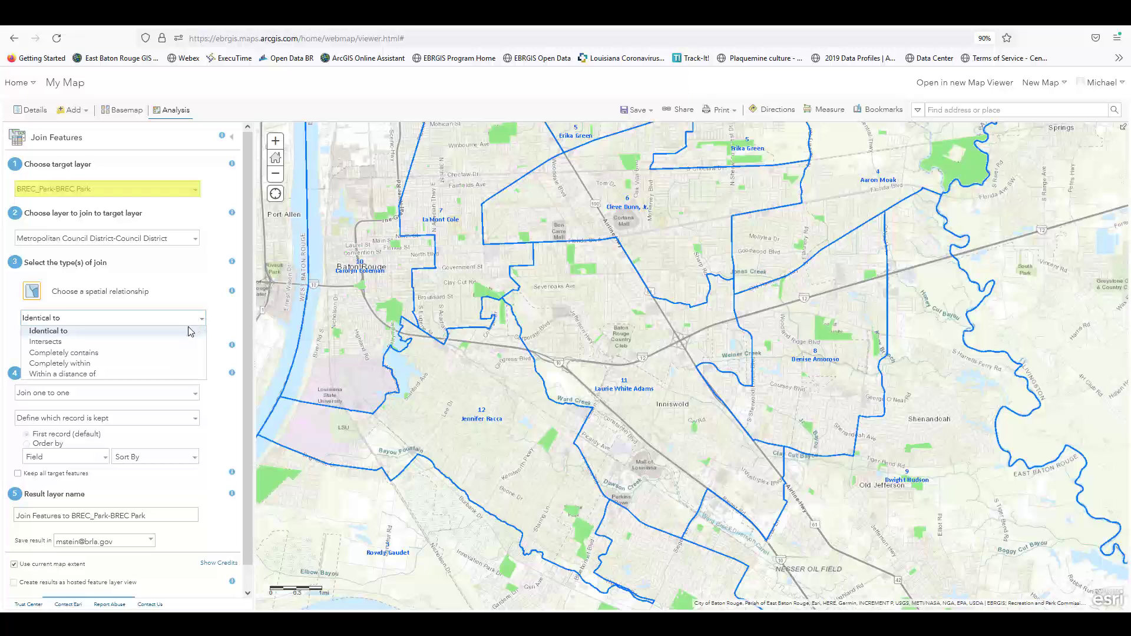
left_click(162, 363)
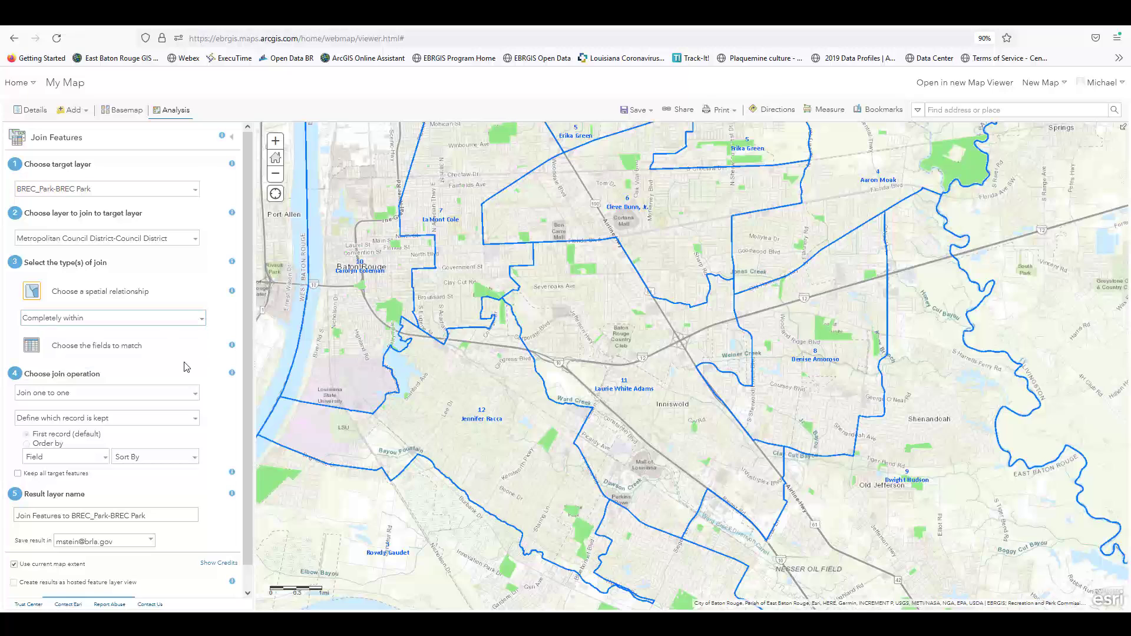
left_click(17, 473)
Name the result layer "BREC Parks by Council District" and run the join analysis.
triple_click(92, 514)
type("BREC Parks by Council District")
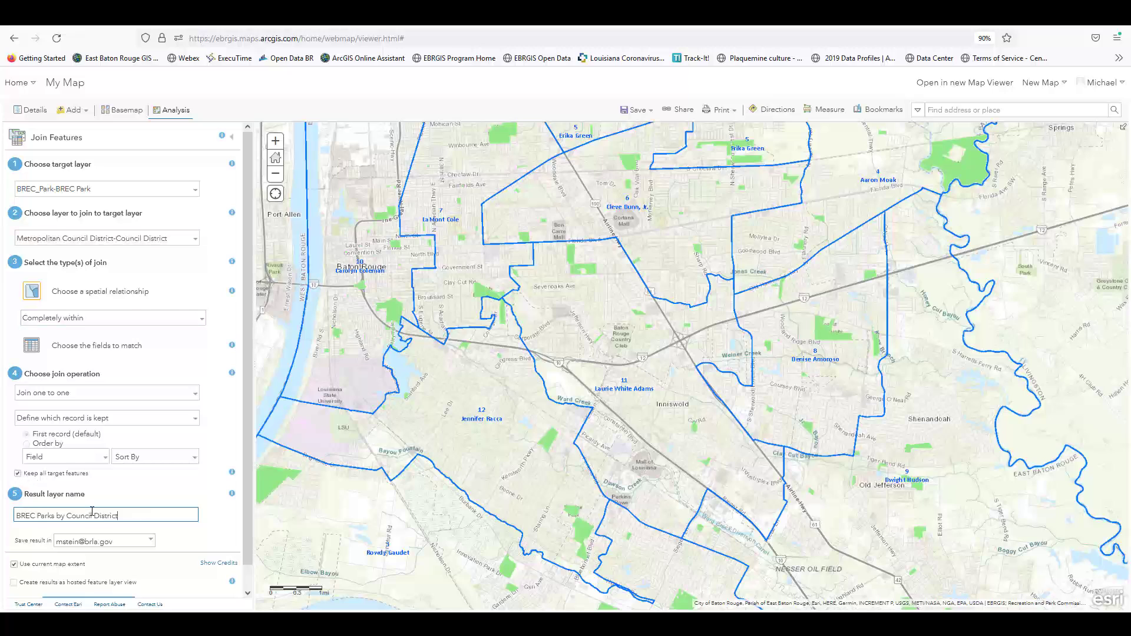
scroll(92, 512, "down", 1)
left_click(120, 583)
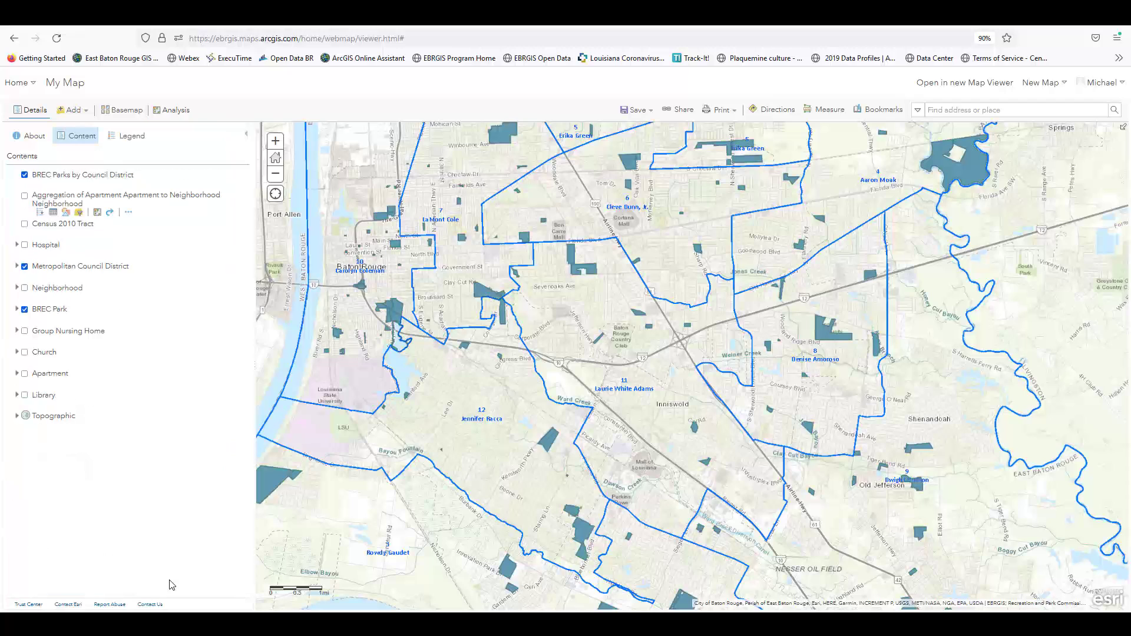
Inspect the joined attributes of a park in council district 12 down to the end of its pop-up.
left_click(547, 447)
scroll(562, 449, "down", 10)
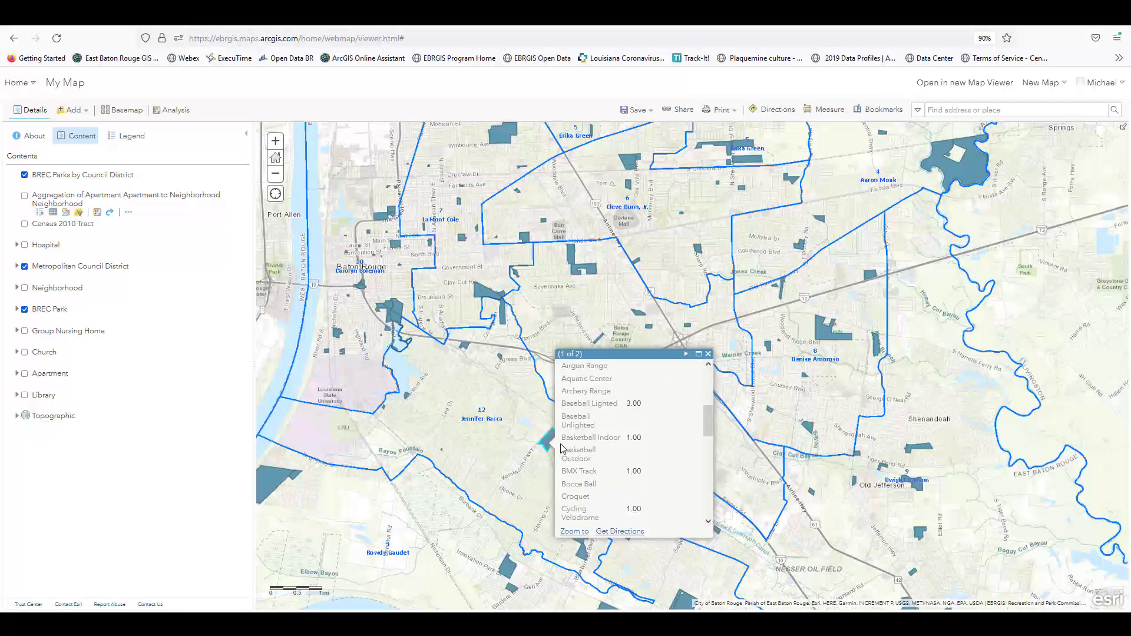
scroll(561, 449, "down", 10)
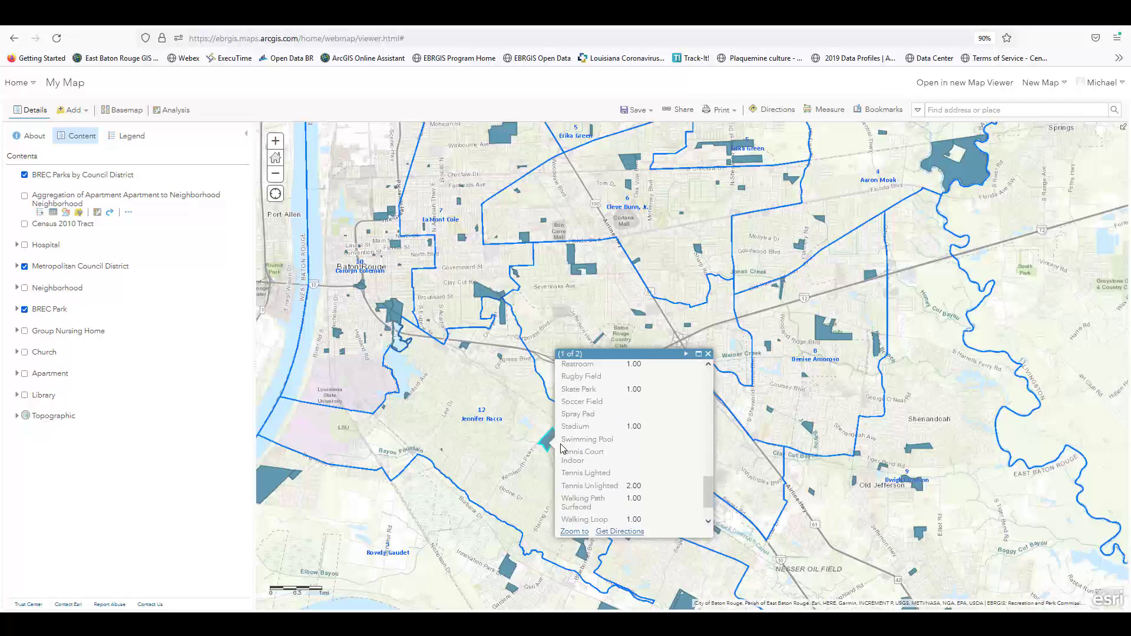
scroll(561, 449, "down", 2)
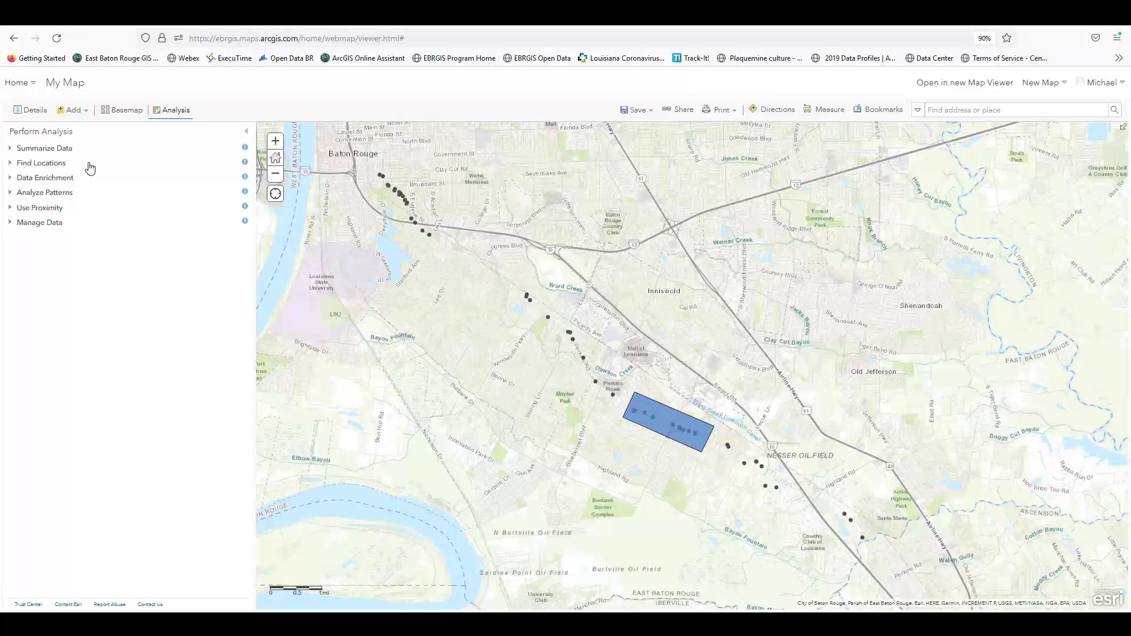
Set up Find Existing Locations with the expression Perkins Rd Drainage completely within Perkins at Siegen Intersection.
left_click(89, 166)
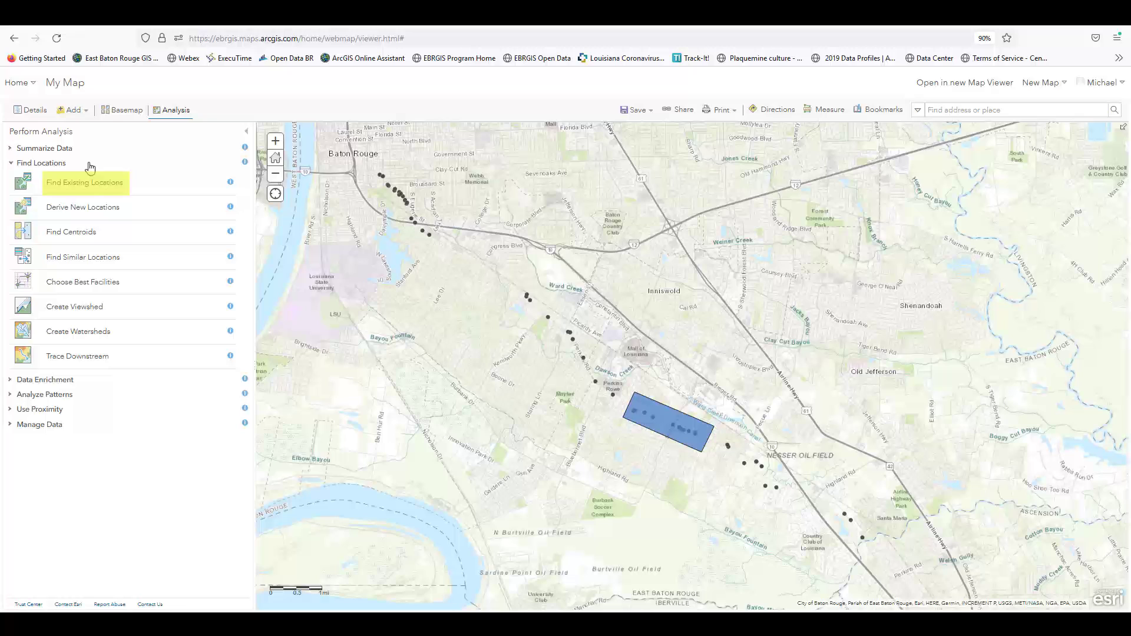
left_click(92, 186)
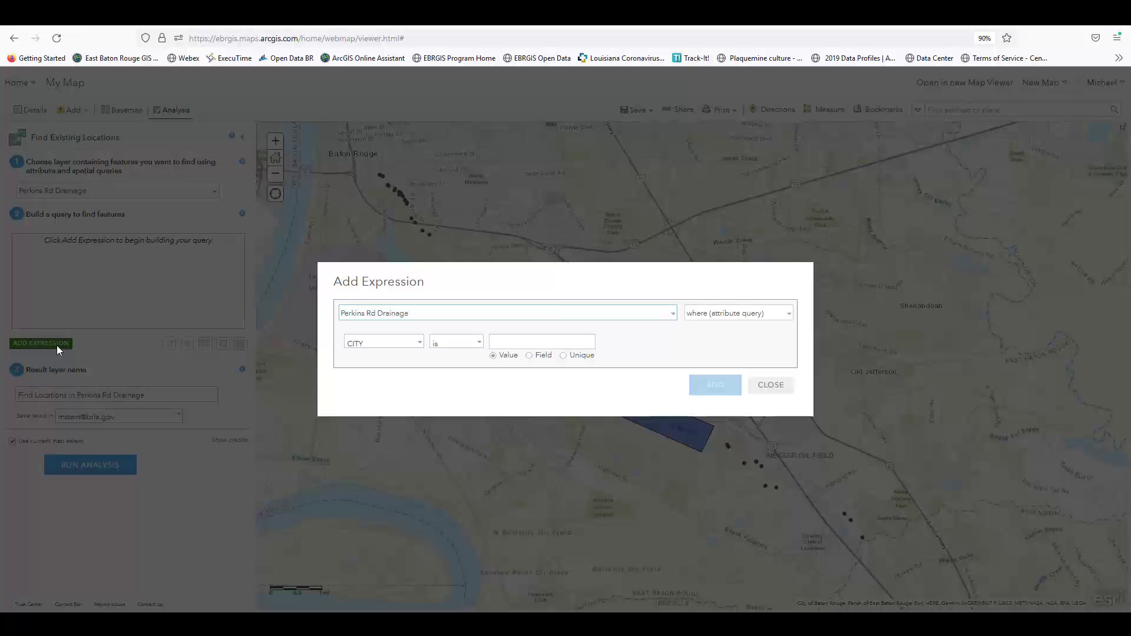
left_click(788, 316)
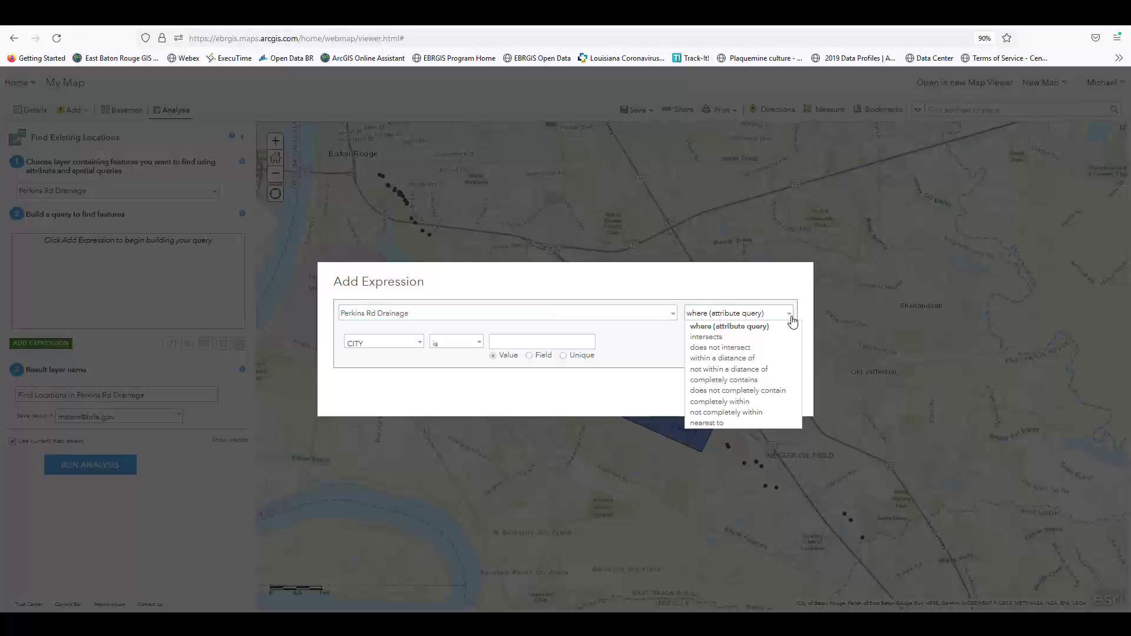
left_click(775, 403)
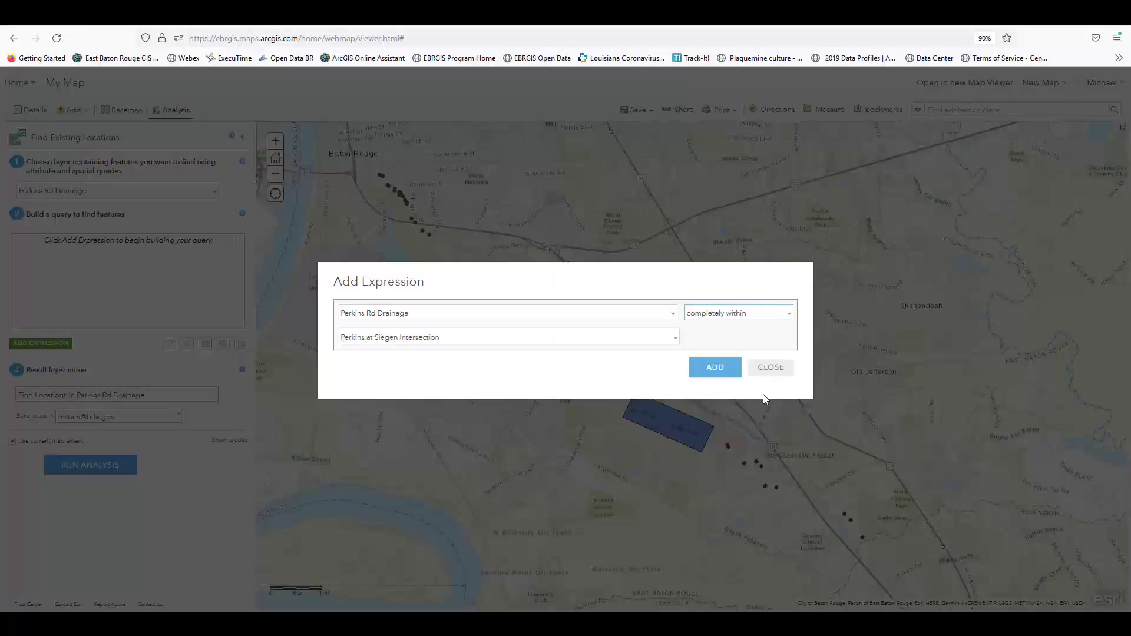
left_click(703, 371)
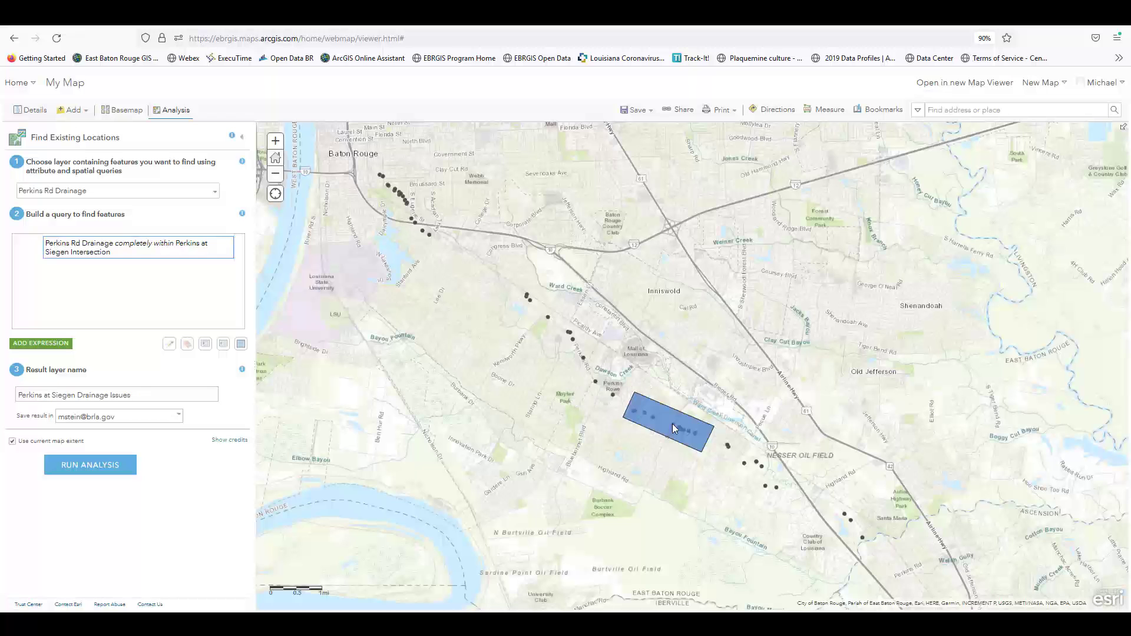
Run the location search with the result layer named "Perkins at Siegen Drainage Issues" and inspect one resulting drainage point.
scroll(671, 426, "up", 4)
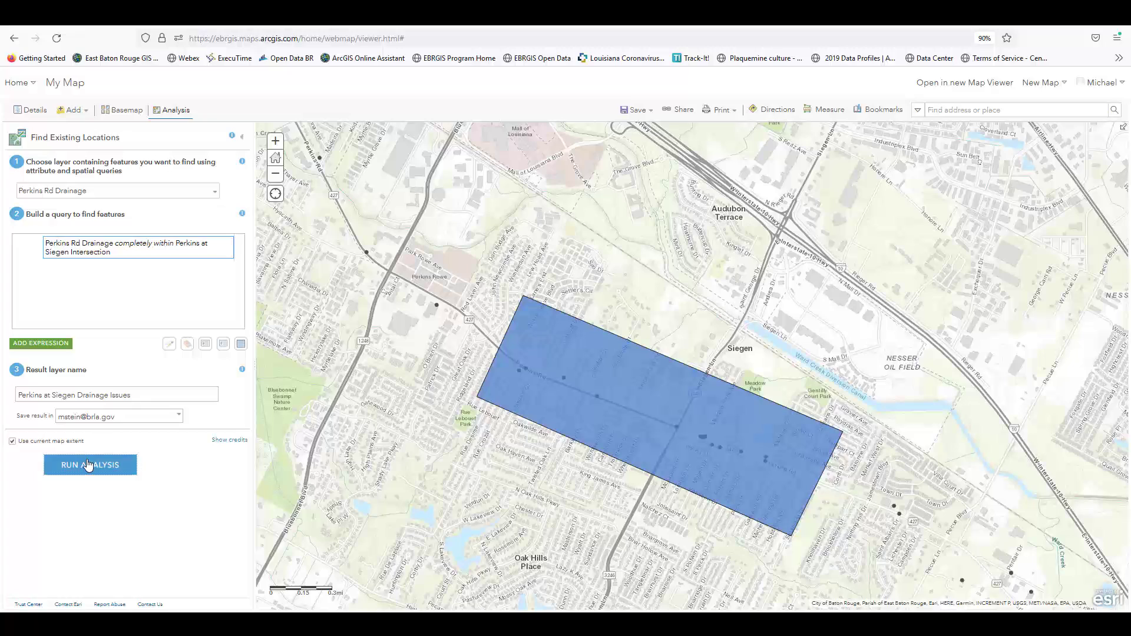
left_click(89, 465)
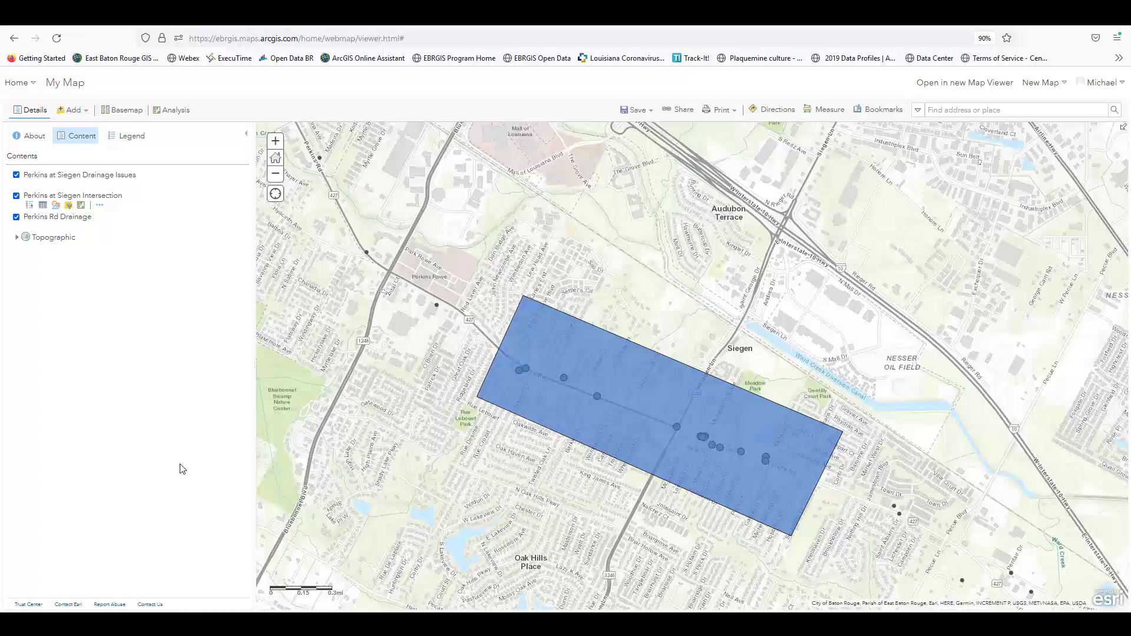
left_click(597, 399)
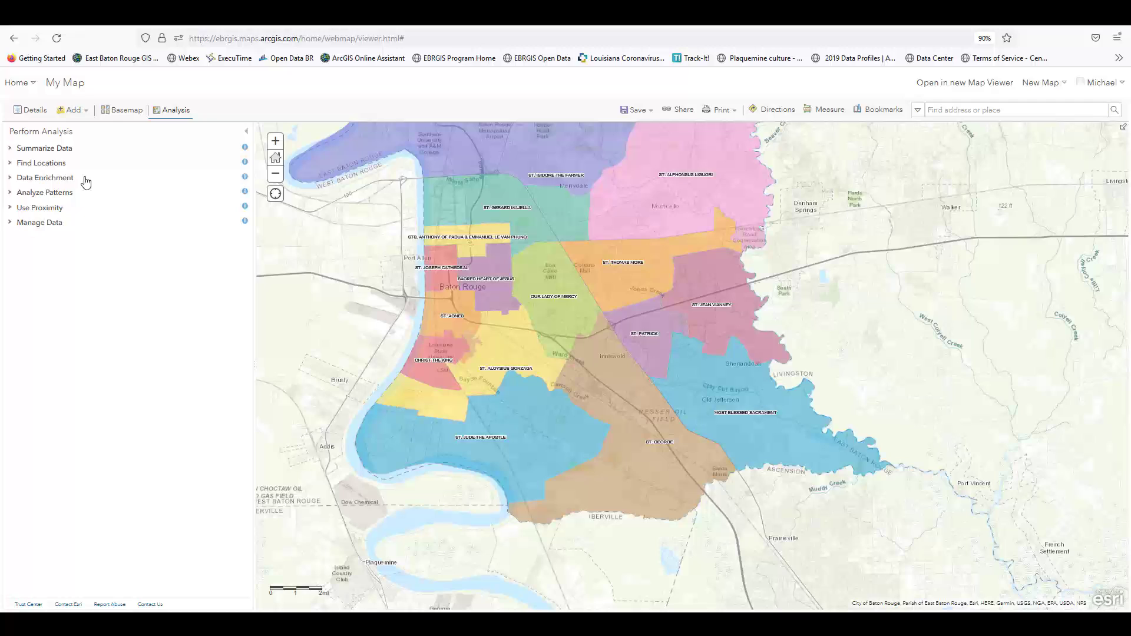
Set up Enrich Layer for Catholic_Church_Parish with seven variables, including 2021 total population, median, average and per capita income, high school diploma and bachelor's degree.
left_click(86, 179)
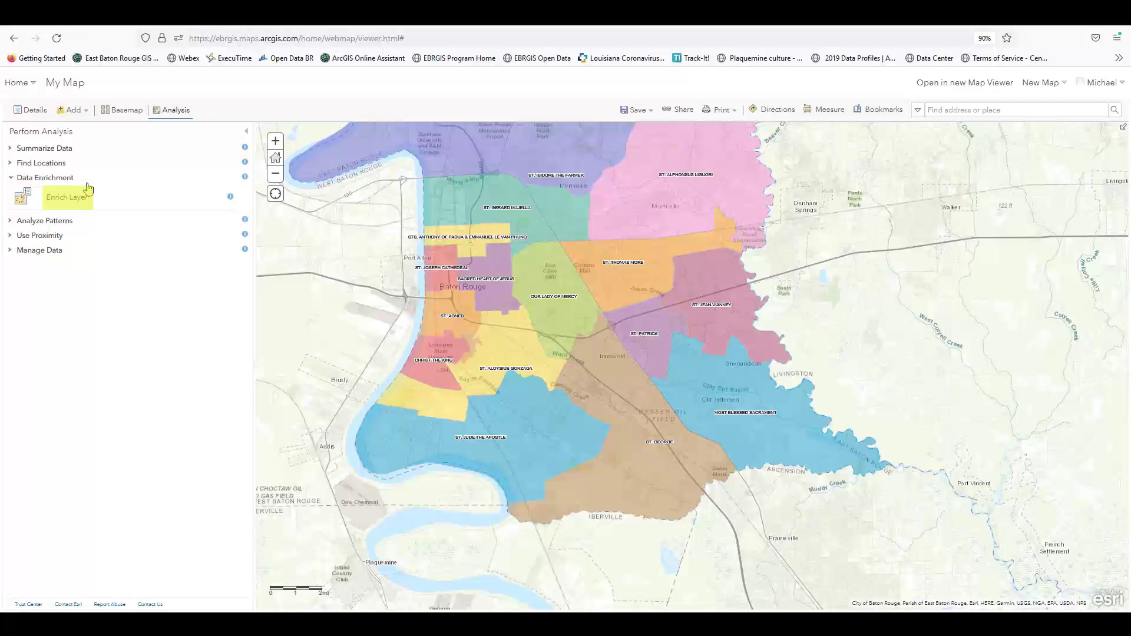
left_click(90, 198)
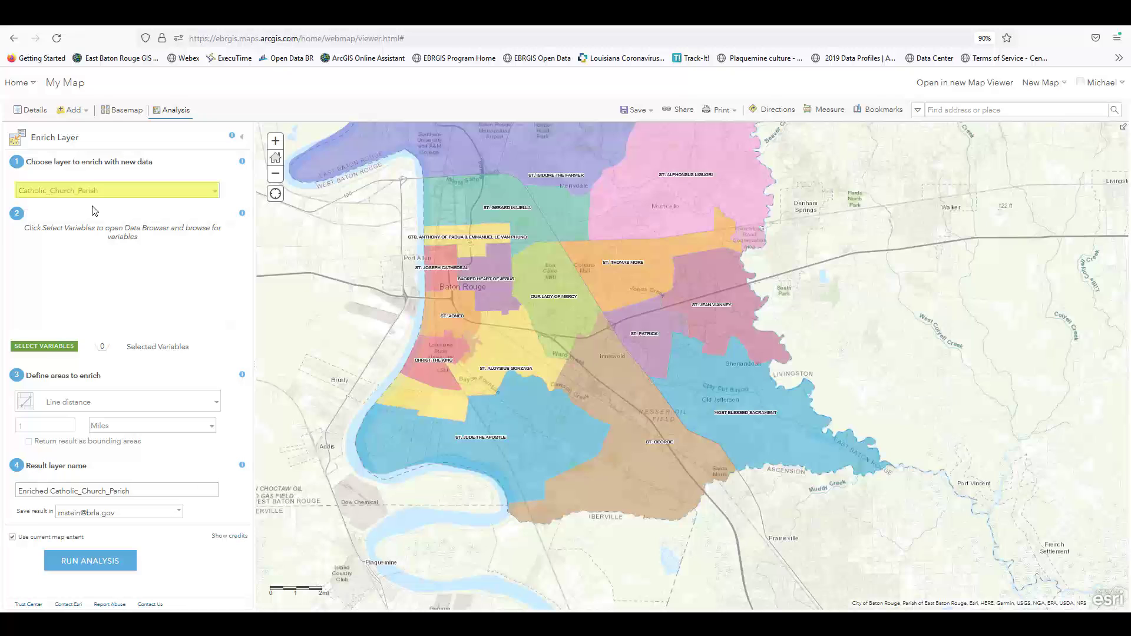
left_click(52, 349)
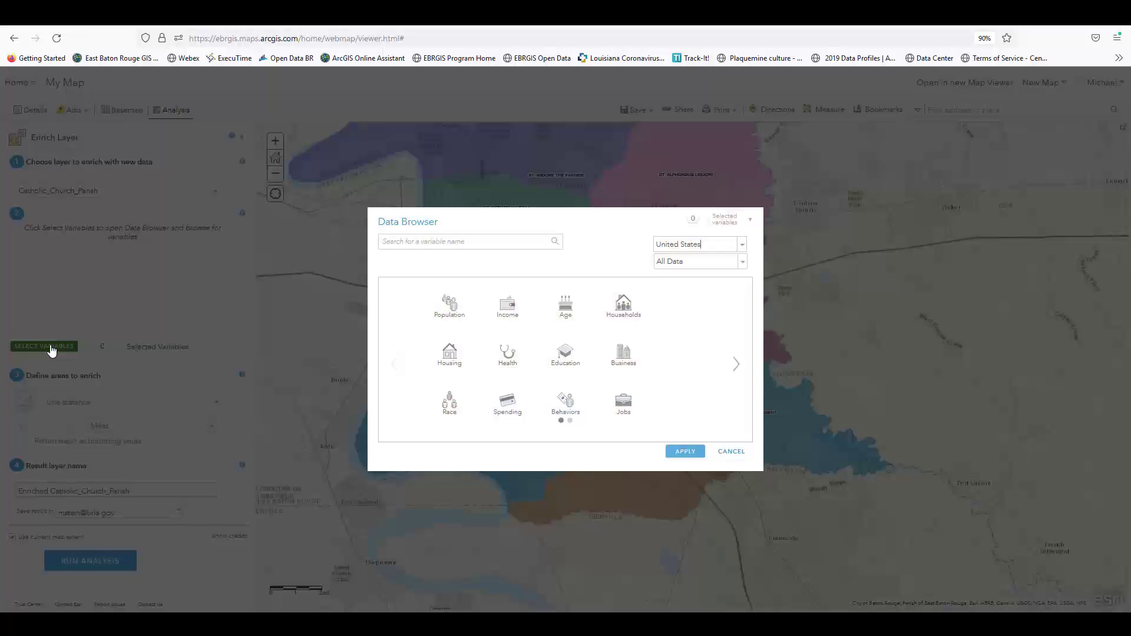
left_click(443, 304)
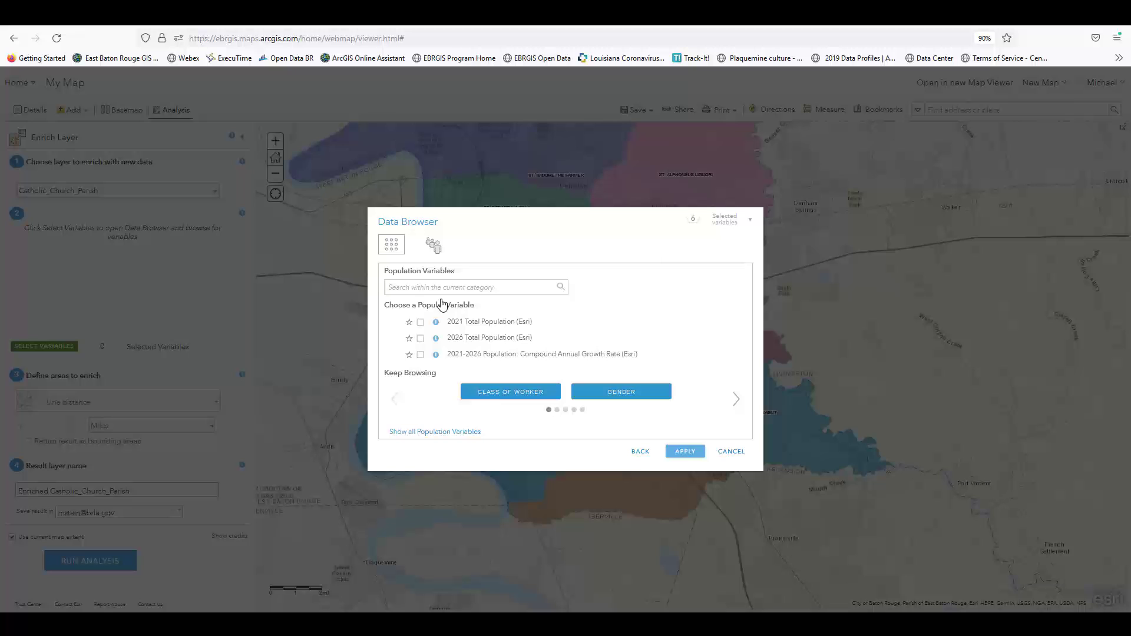
left_click(420, 322)
left_click(641, 451)
left_click(684, 452)
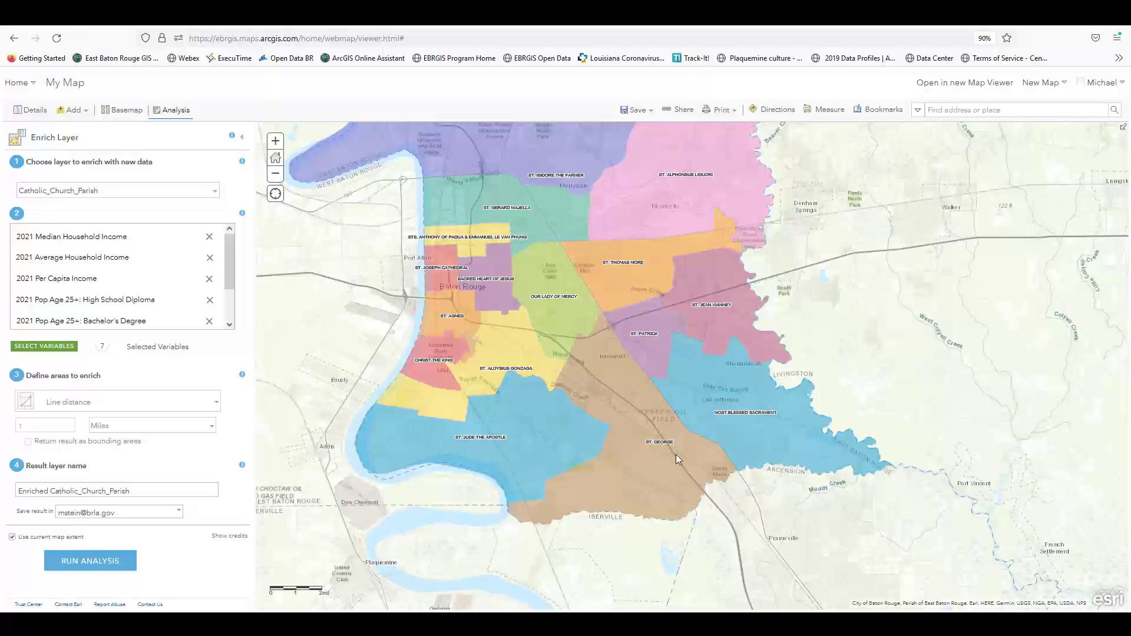
Review the credit usage report for the enrichment and run the analysis on the church parishes.
left_click(226, 537)
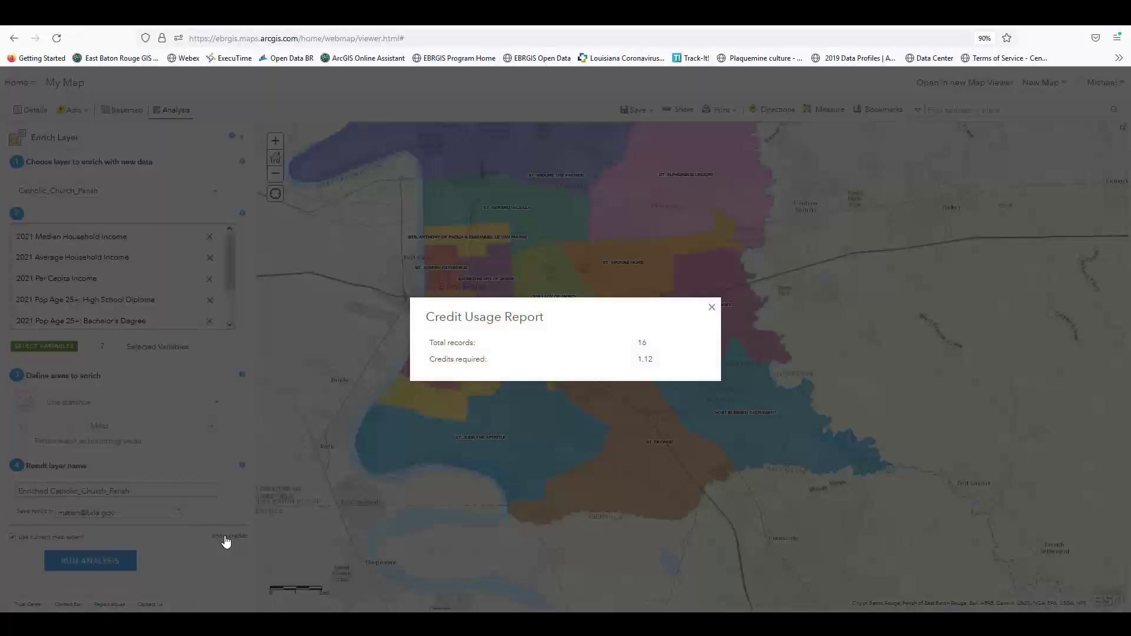
left_click(711, 307)
left_click(126, 561)
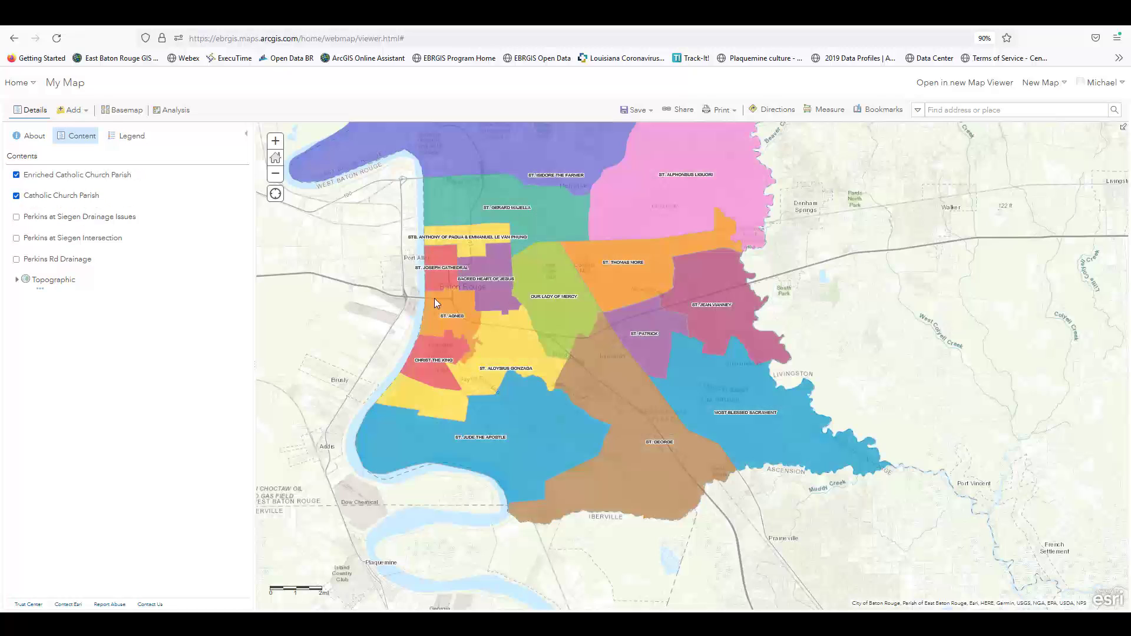
Inspect the enriched attributes of the St. Thomas More parish in its pop-up.
left_click(627, 280)
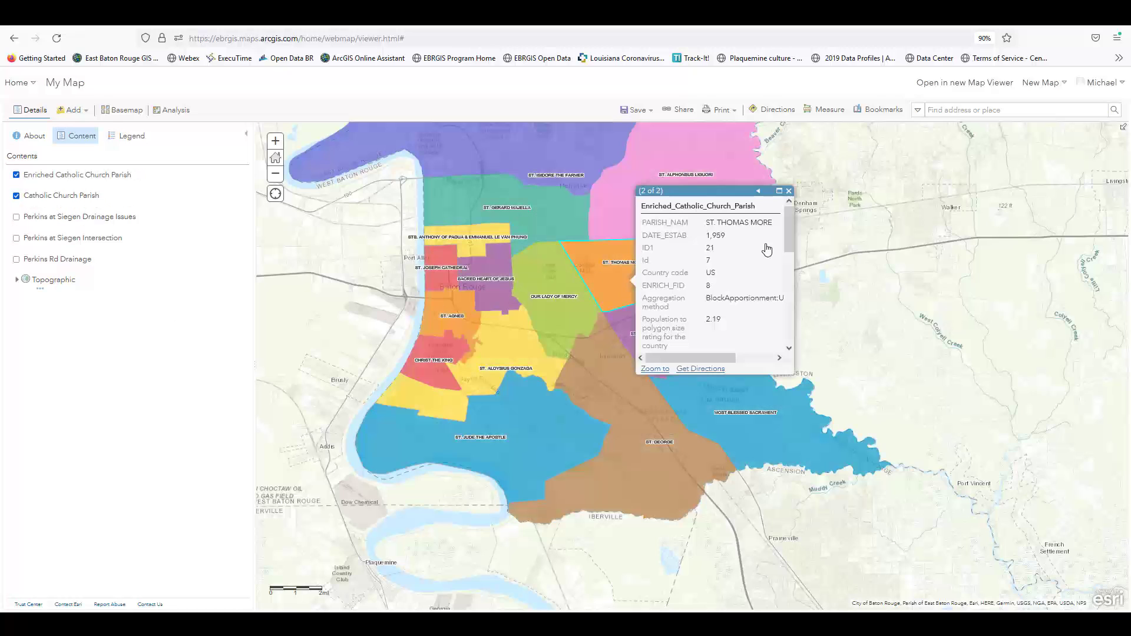
left_click_drag(793, 242, 790, 301)
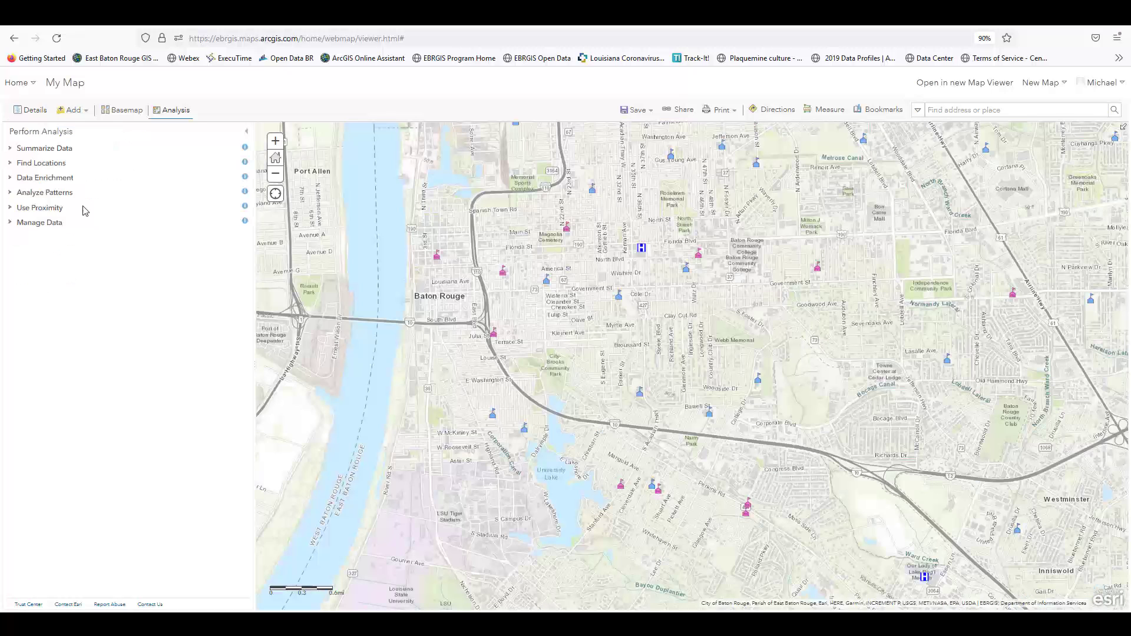
Set up Find Nearest from the School-School layer to Hospital-Hospital Facilities, measured by Driving Time.
left_click(85, 209)
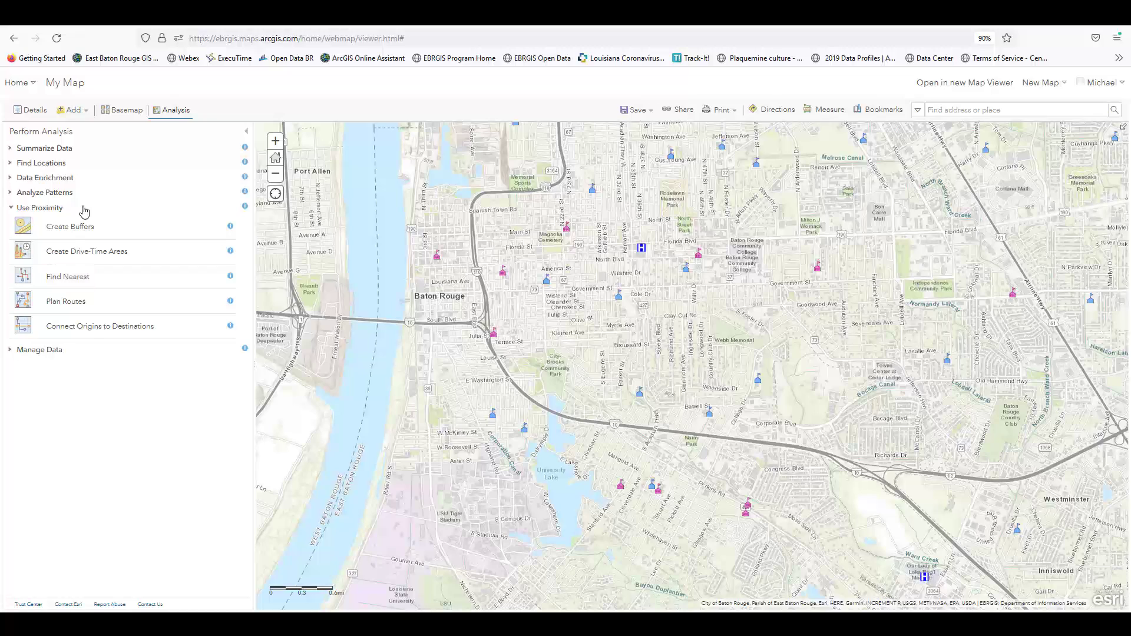
left_click(84, 285)
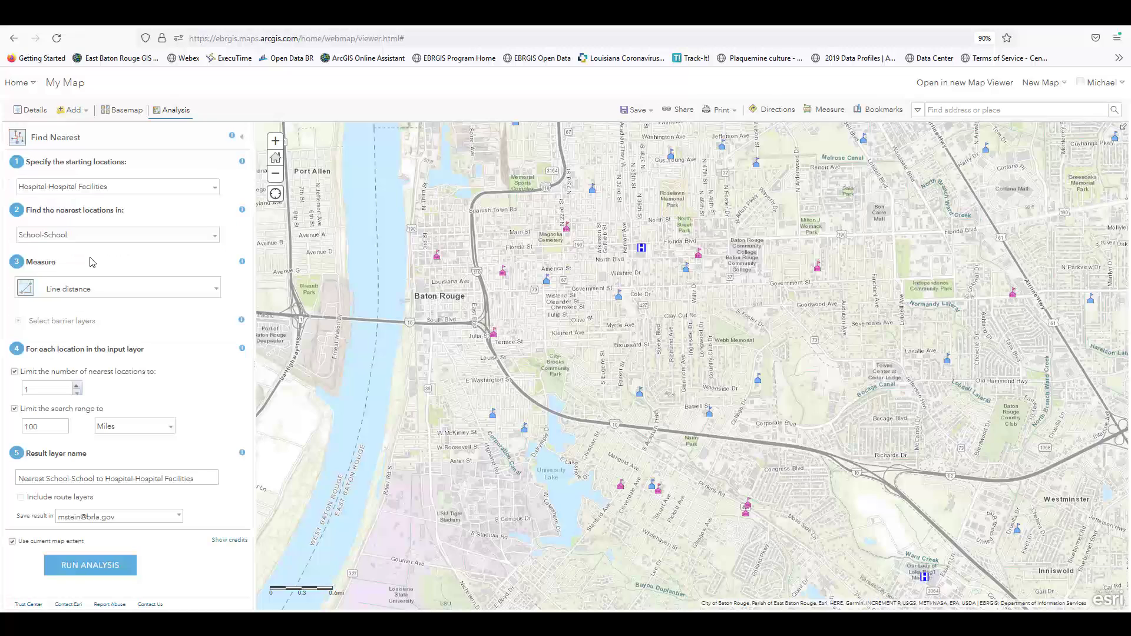
left_click(178, 191)
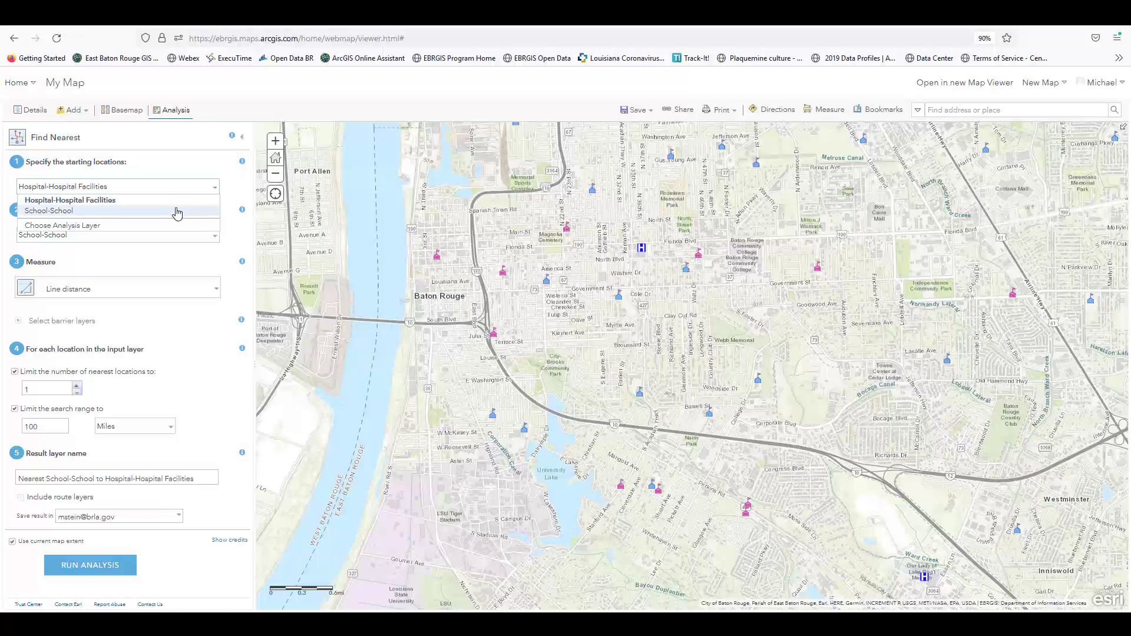
left_click(177, 211)
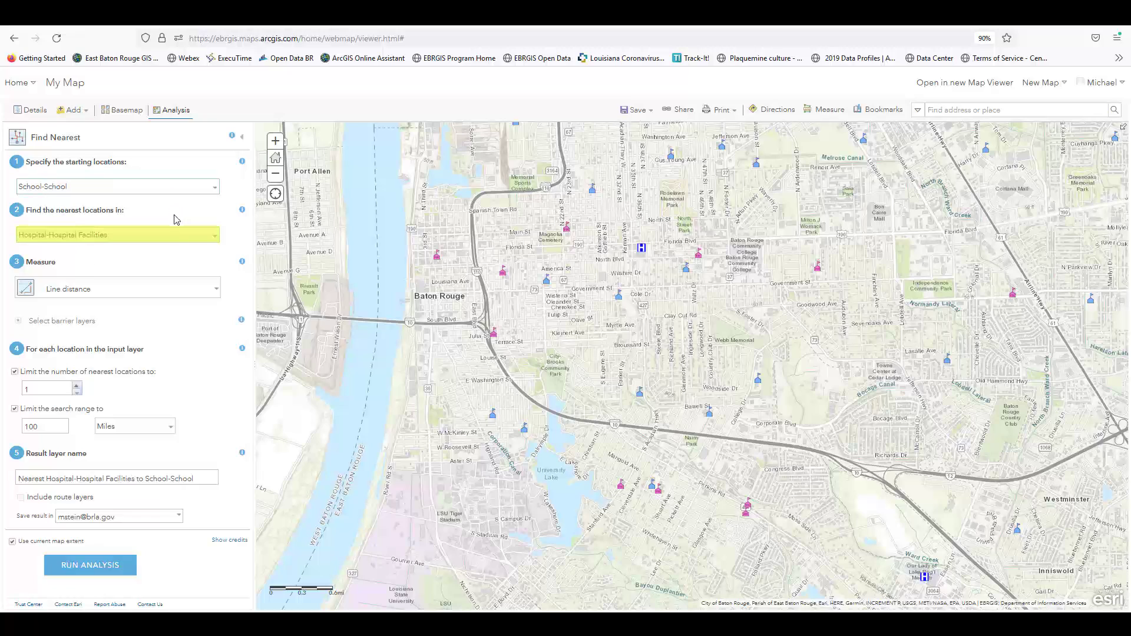
left_click(199, 289)
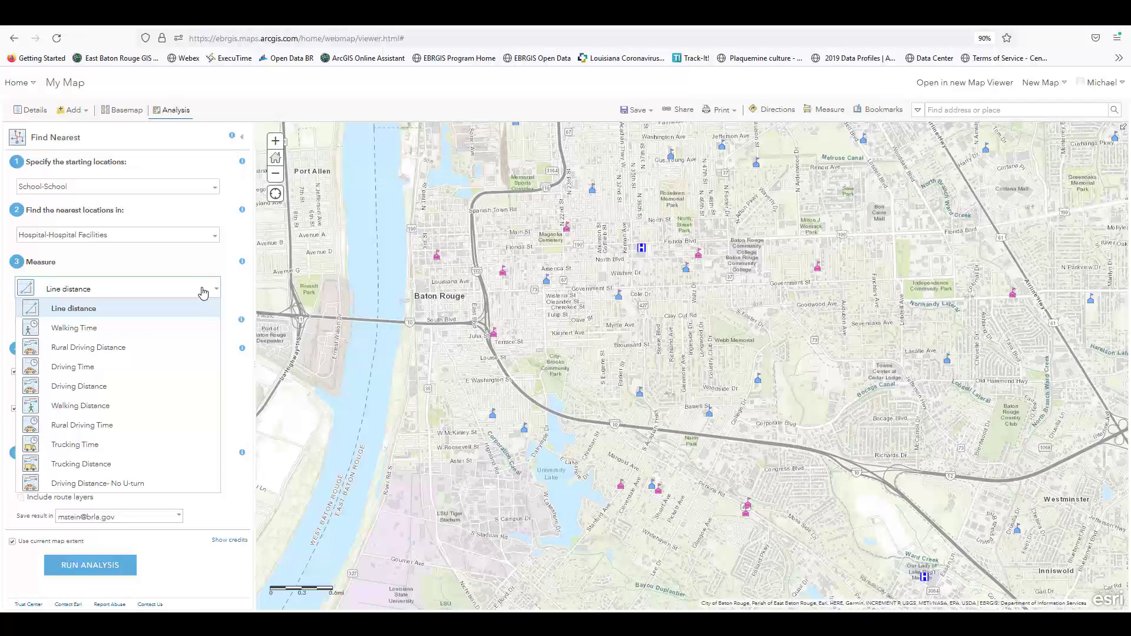
left_click(201, 366)
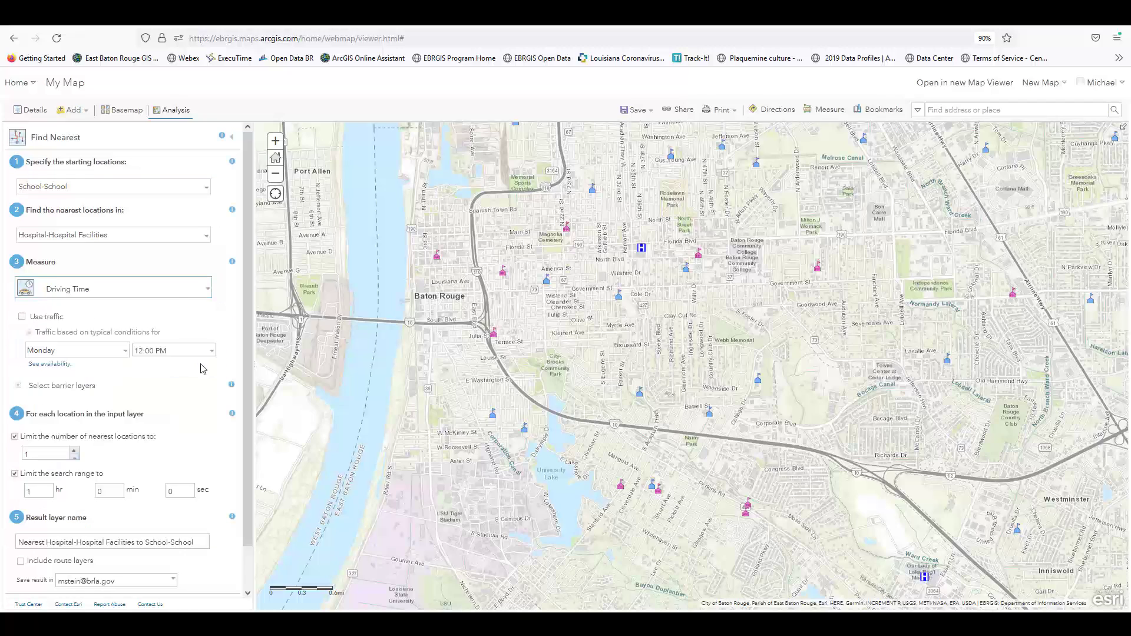
Limit the search range to 0 hr 15 min, run the nearest-hospital analysis and select a resulting connecting line.
scroll(201, 368, "down", 1)
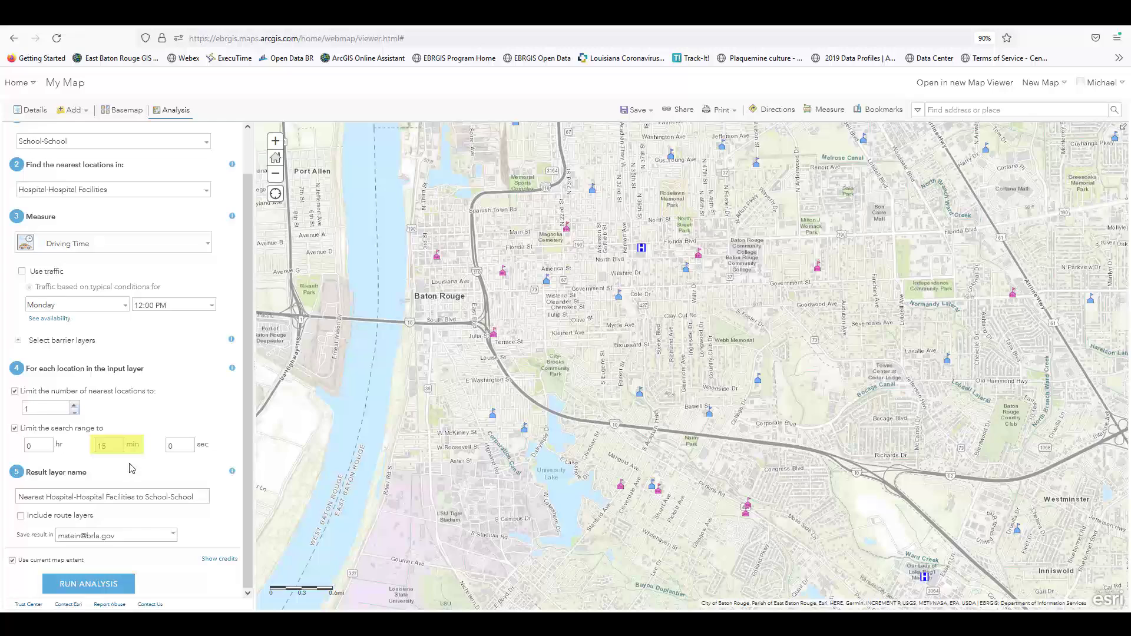
left_click(107, 582)
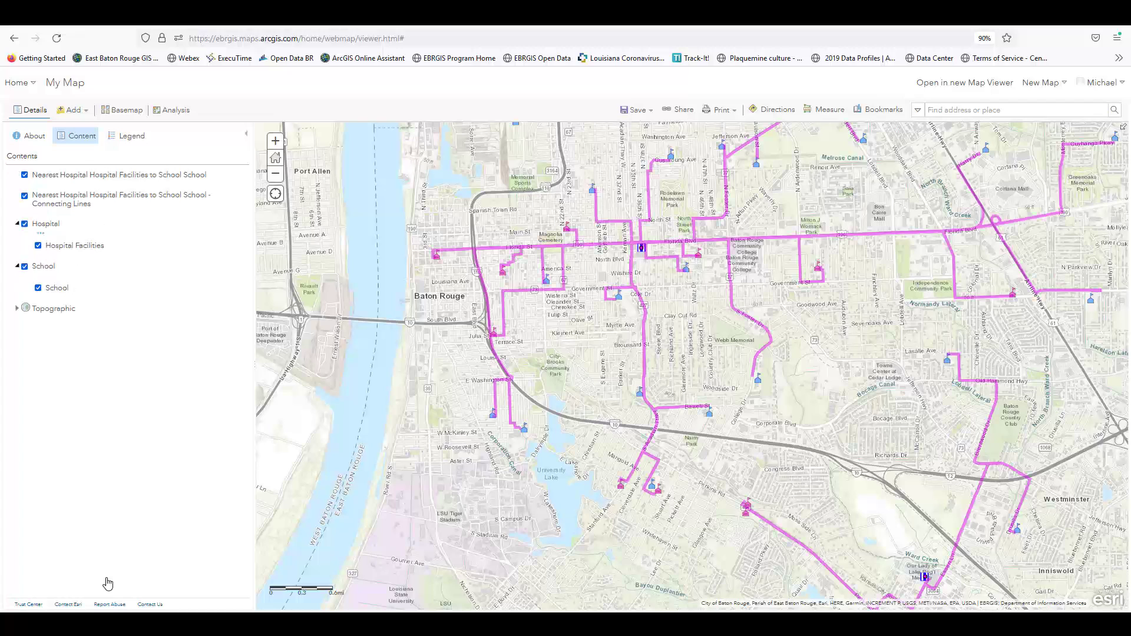
left_click(646, 372)
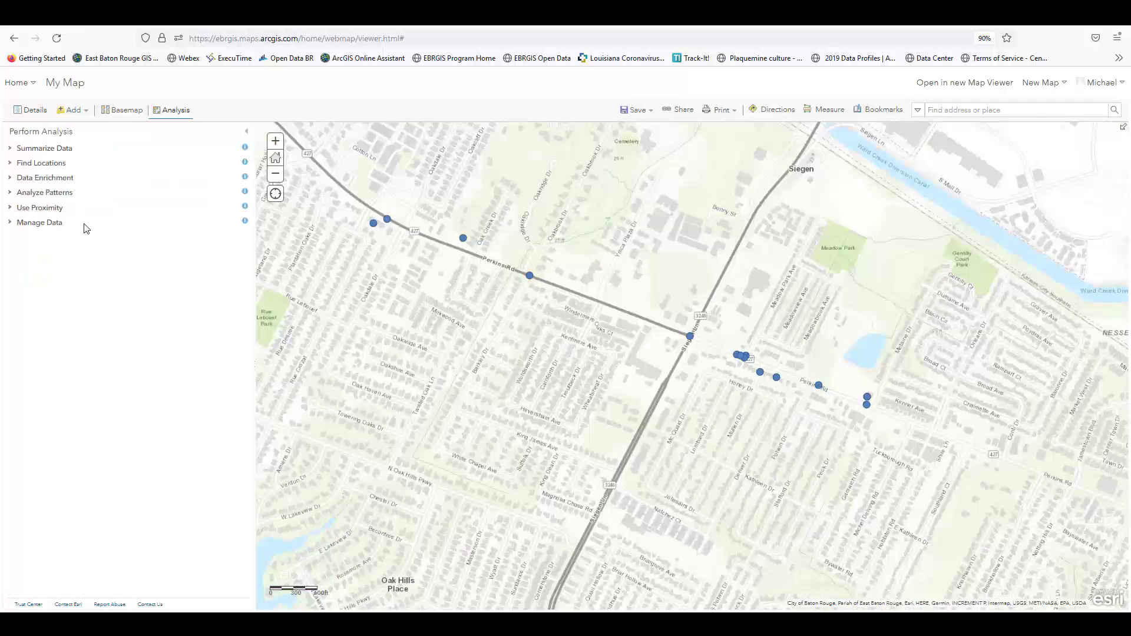
Extract the Perkins_at_Siegen_Drainage_Issues layer as CSV with Extract Data and open the extracted item from My Content.
left_click(85, 226)
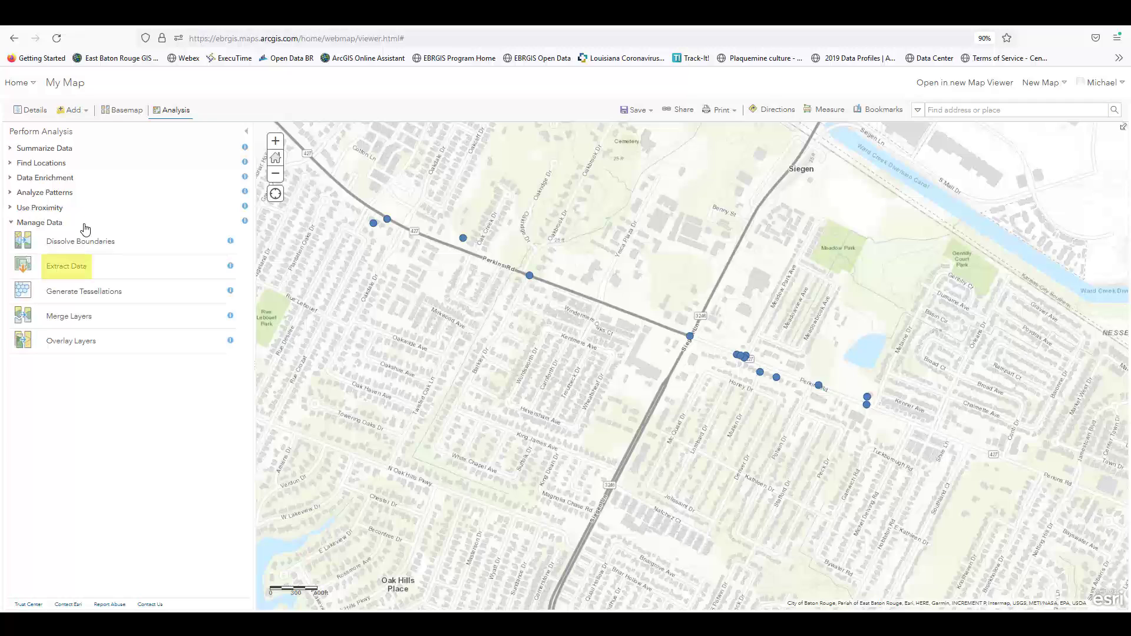
left_click(91, 265)
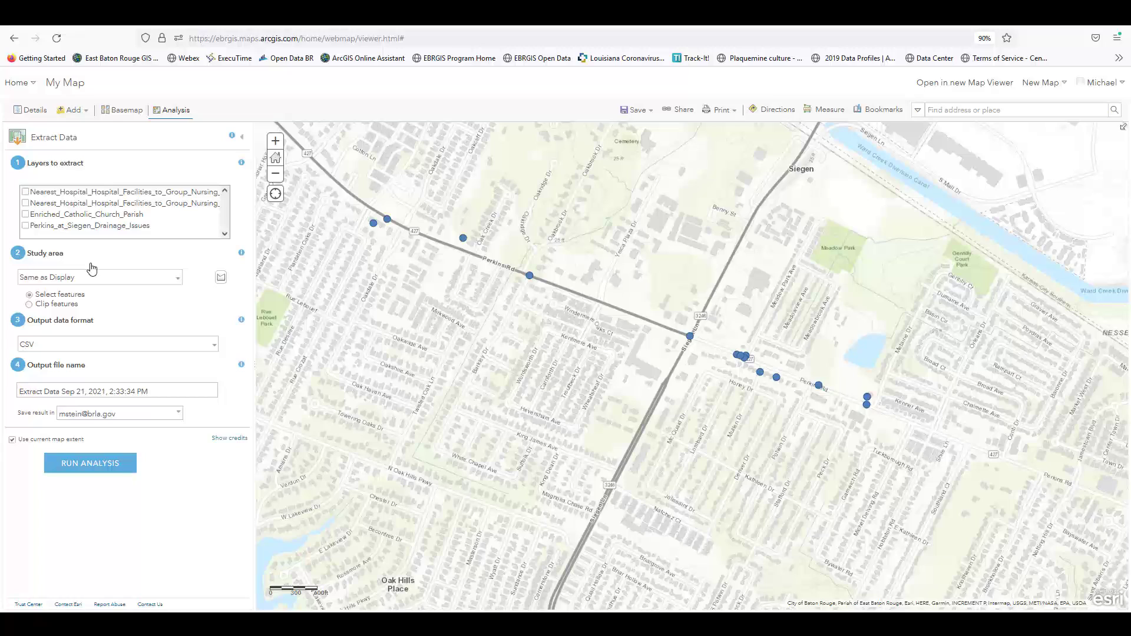
left_click(25, 225)
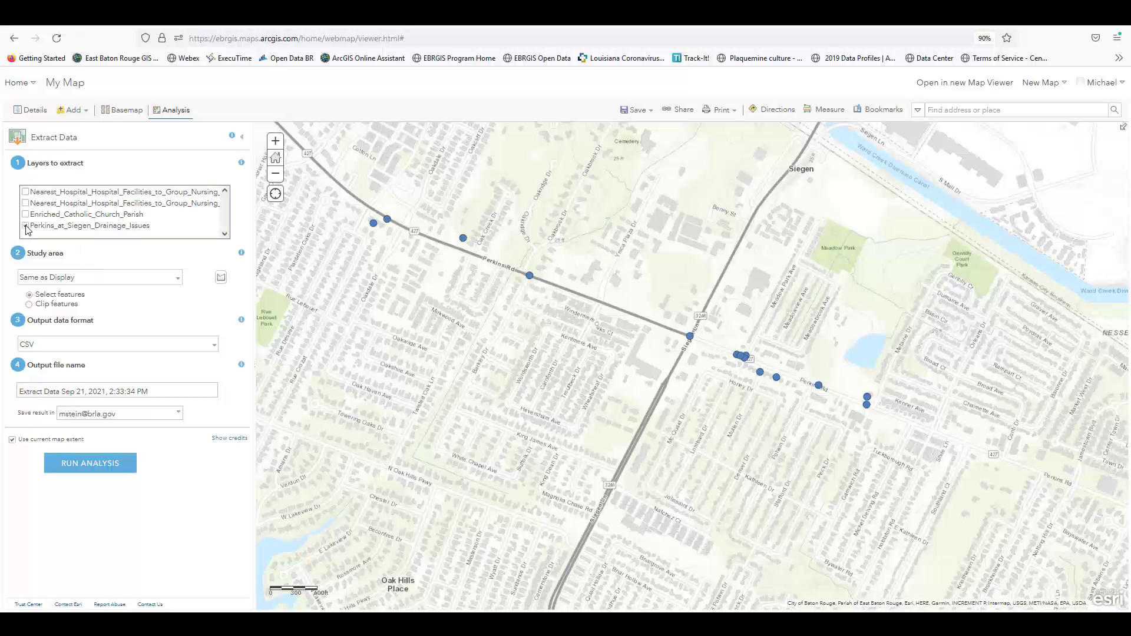
left_click(213, 345)
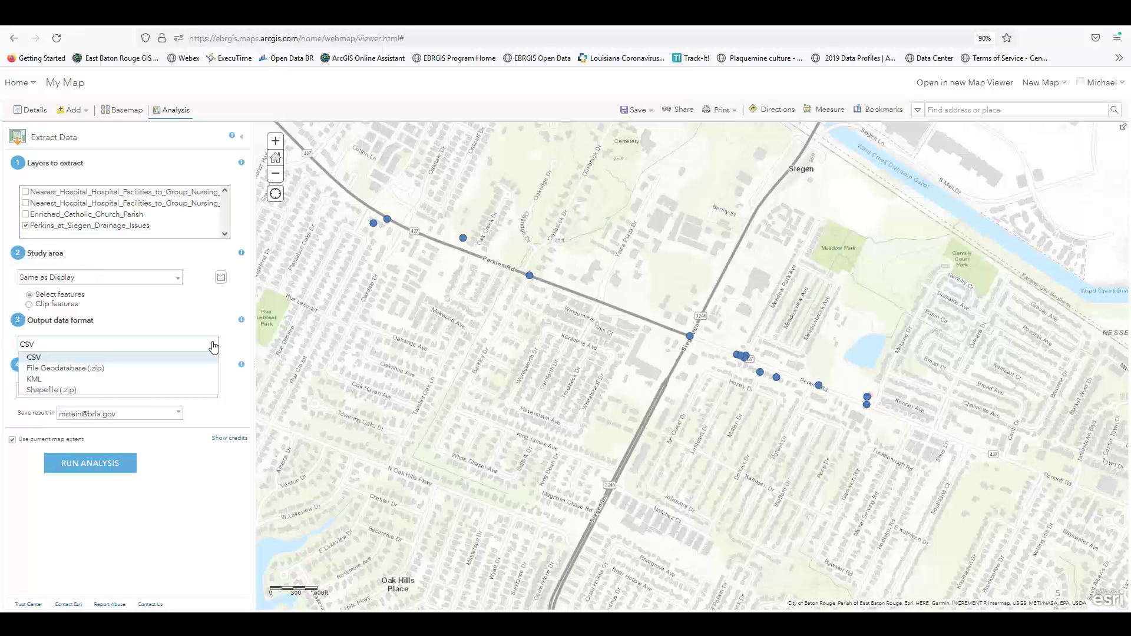
left_click(214, 346)
left_click(114, 463)
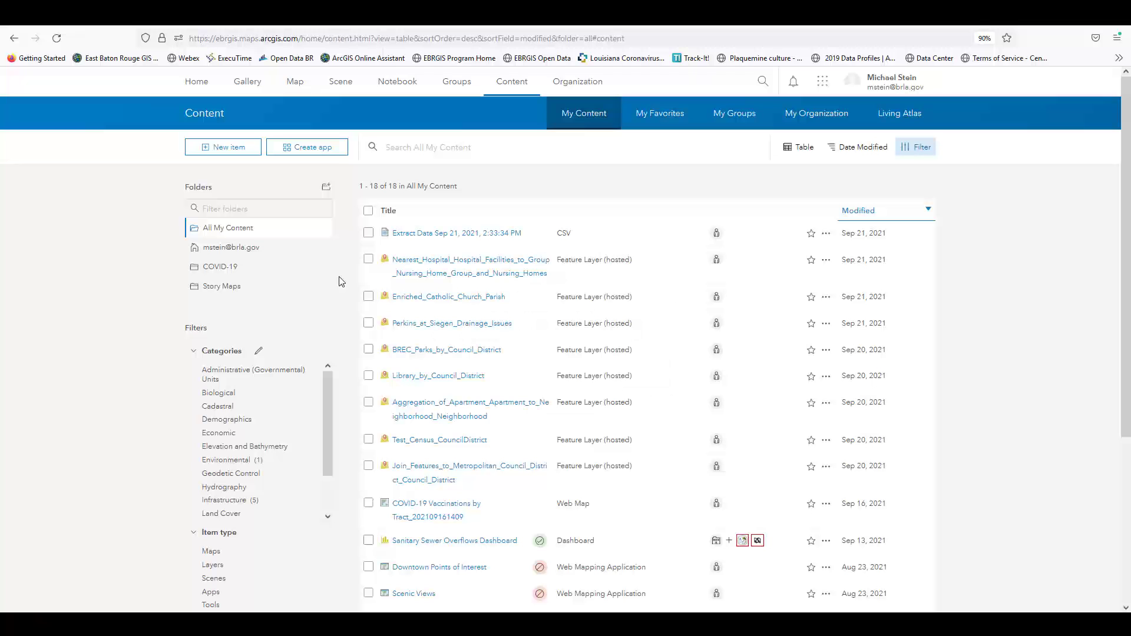
left_click(414, 238)
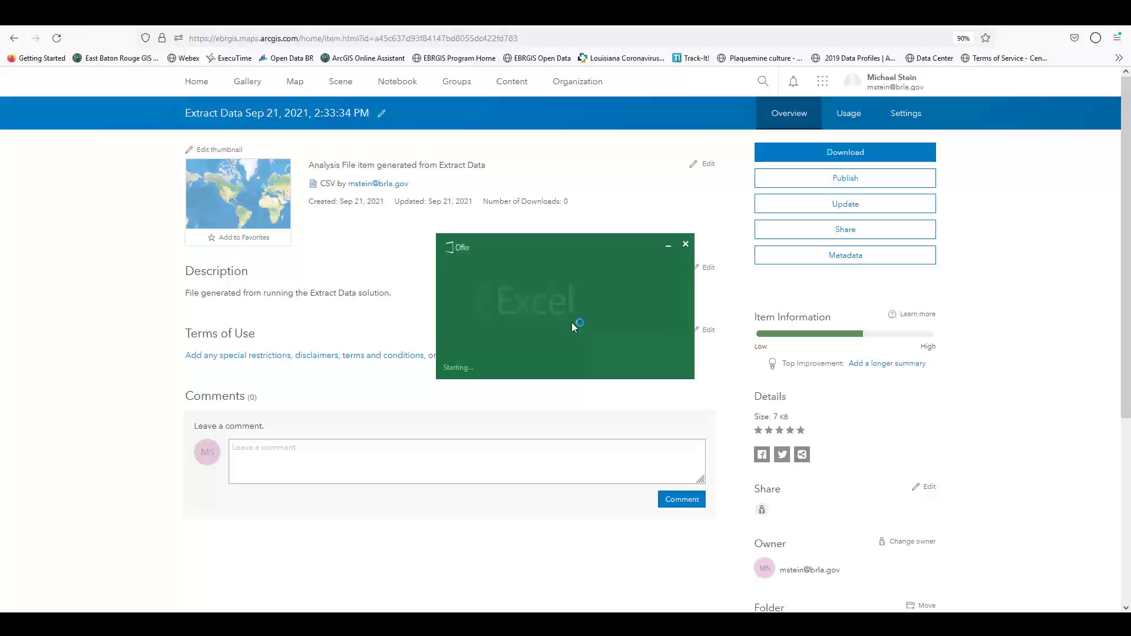